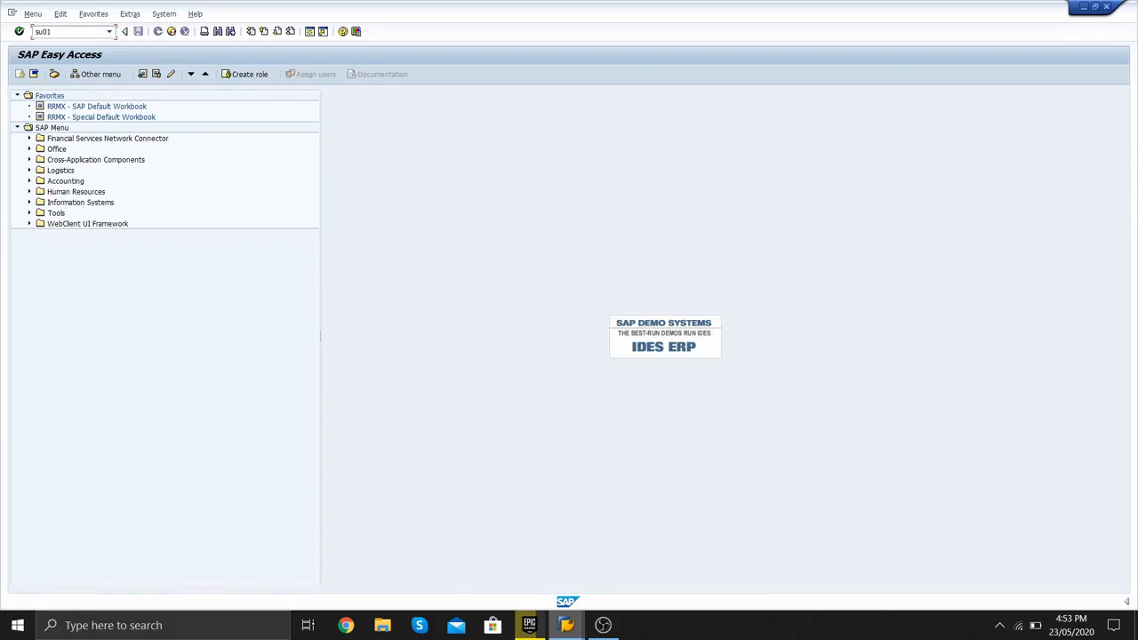
- Launch SU01 and enter test786 as the user to maintain
{"action": "key", "text": "Return"}
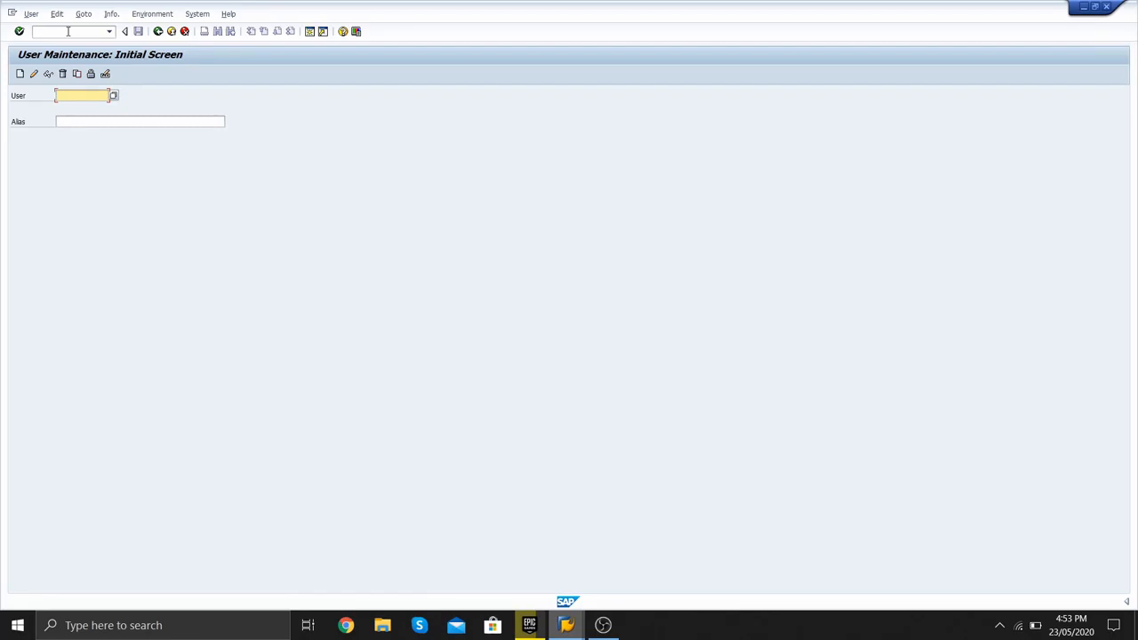
{"action": "type", "text": "test786"}
- Begin creating user TEST786 and set its title to Mr
{"action": "left_click", "coordinate": [22, 76]}
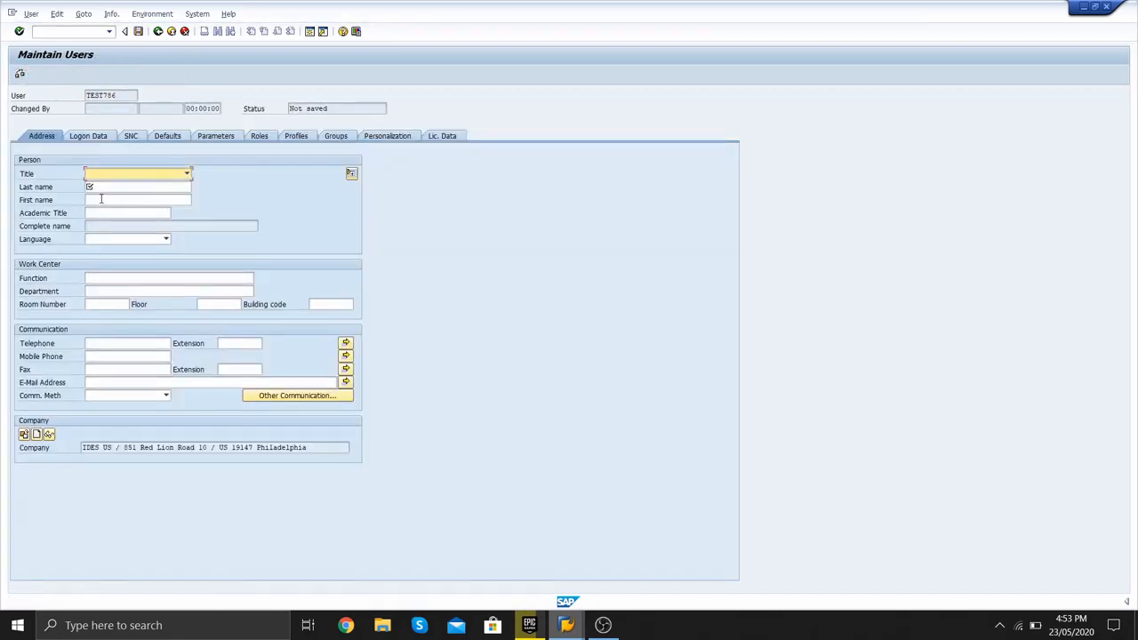
{"action": "left_click", "coordinate": [154, 177]}
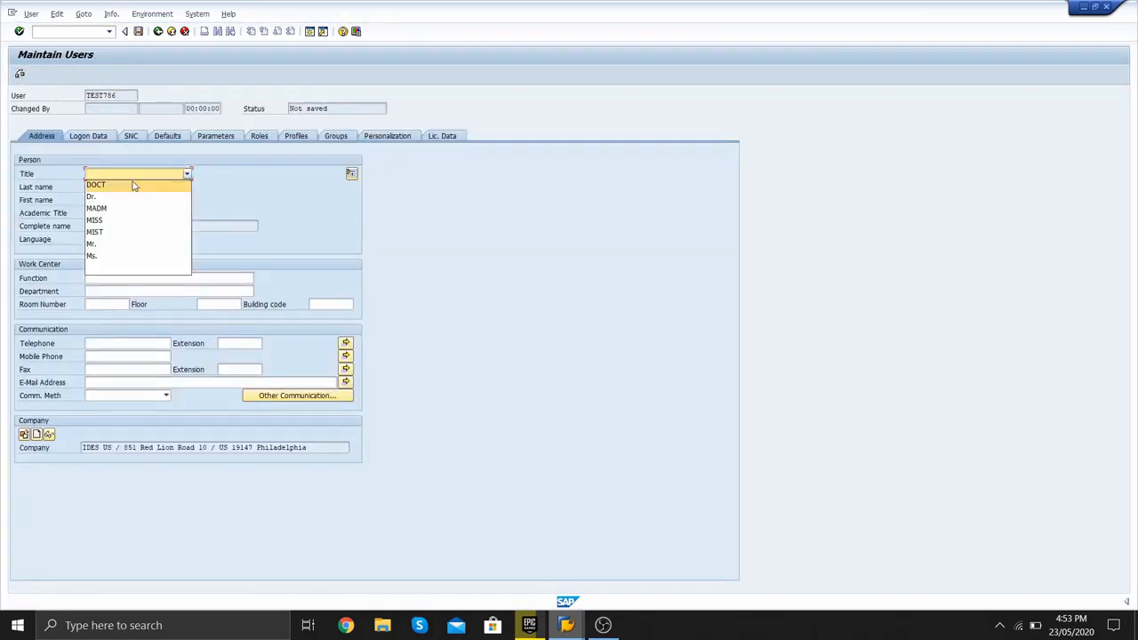
{"action": "left_click", "coordinate": [103, 247]}
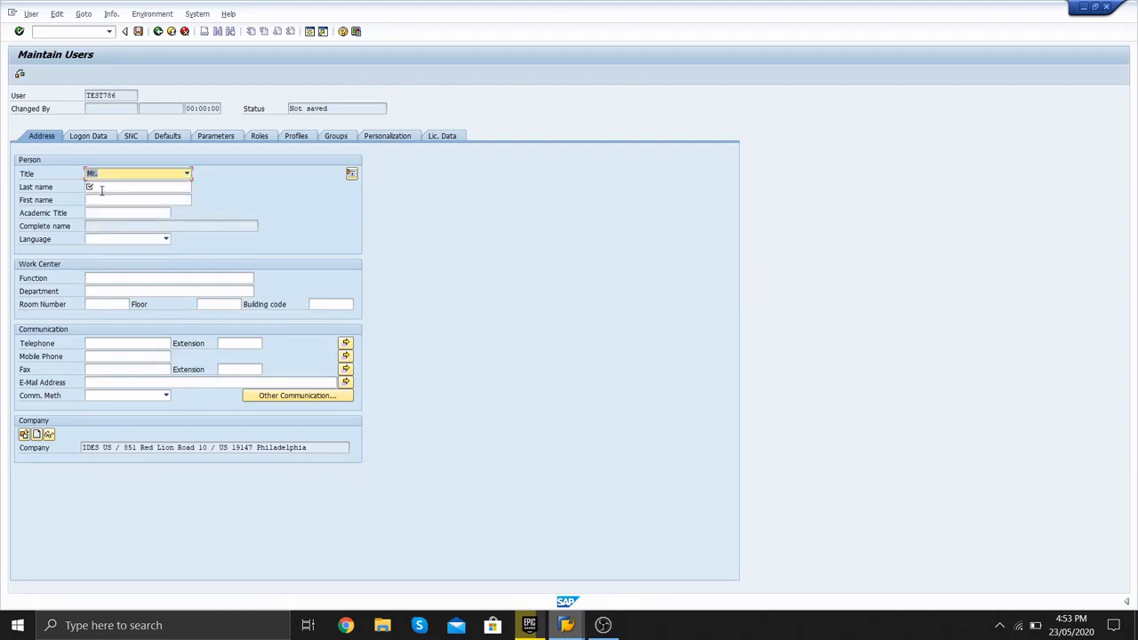
- Enter first name abc and last name cde for the new user
{"action": "left_click", "coordinate": [101, 190]}
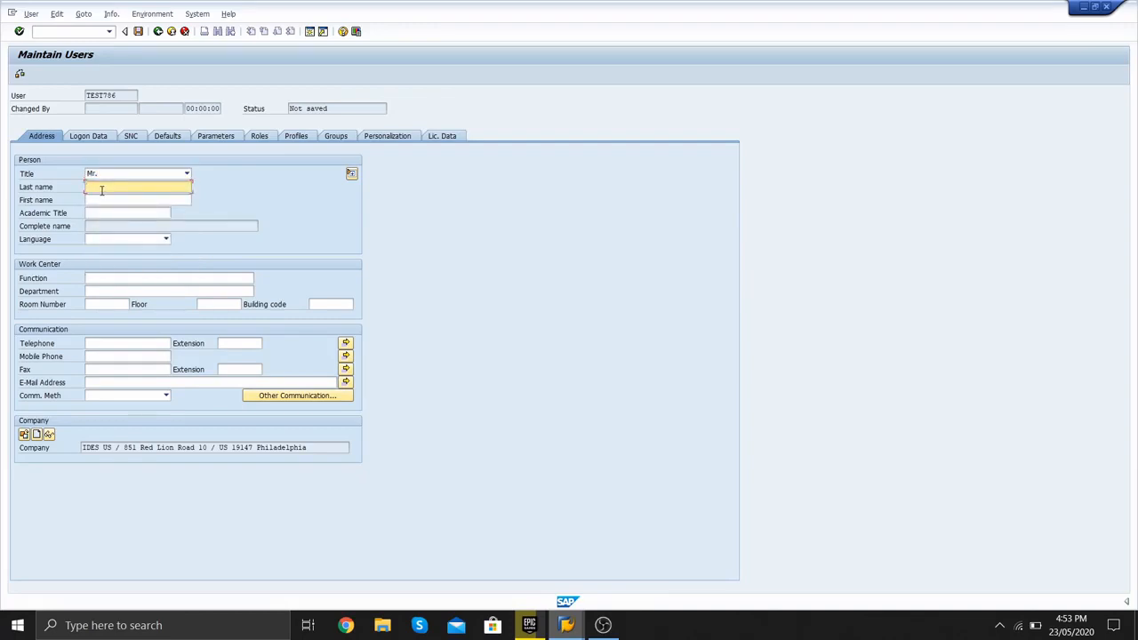
{"action": "type", "text": "abc"}
{"action": "key", "text": "BackSpace"}
{"action": "key", "text": "BackSpace"}
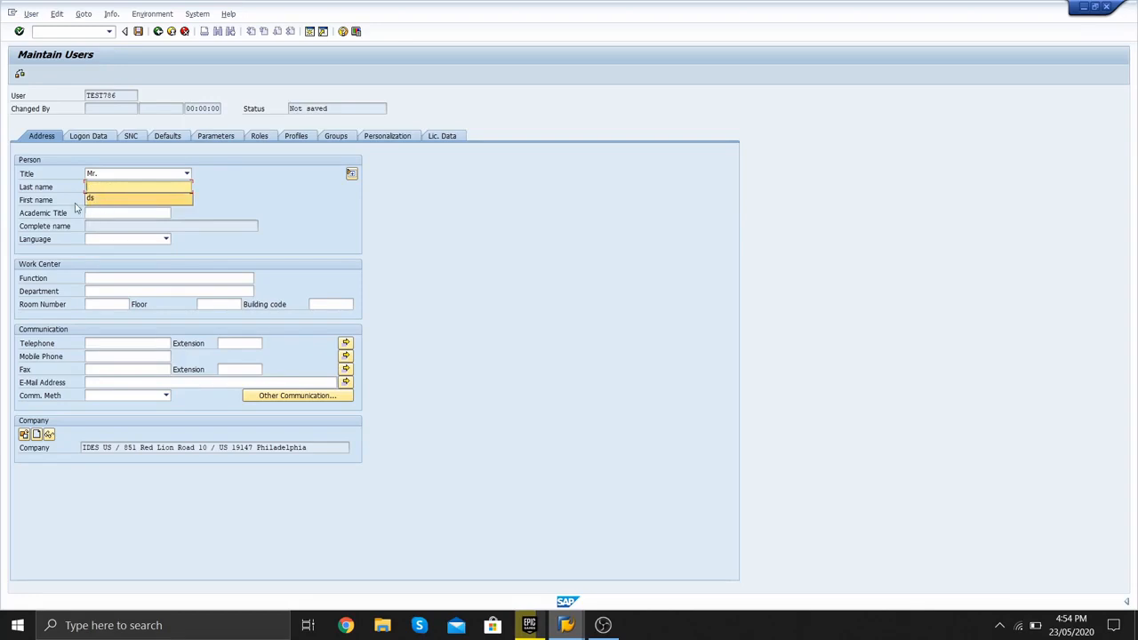
{"action": "left_click", "coordinate": [78, 209]}
{"action": "left_click", "coordinate": [103, 198]}
{"action": "type", "text": "abc"}
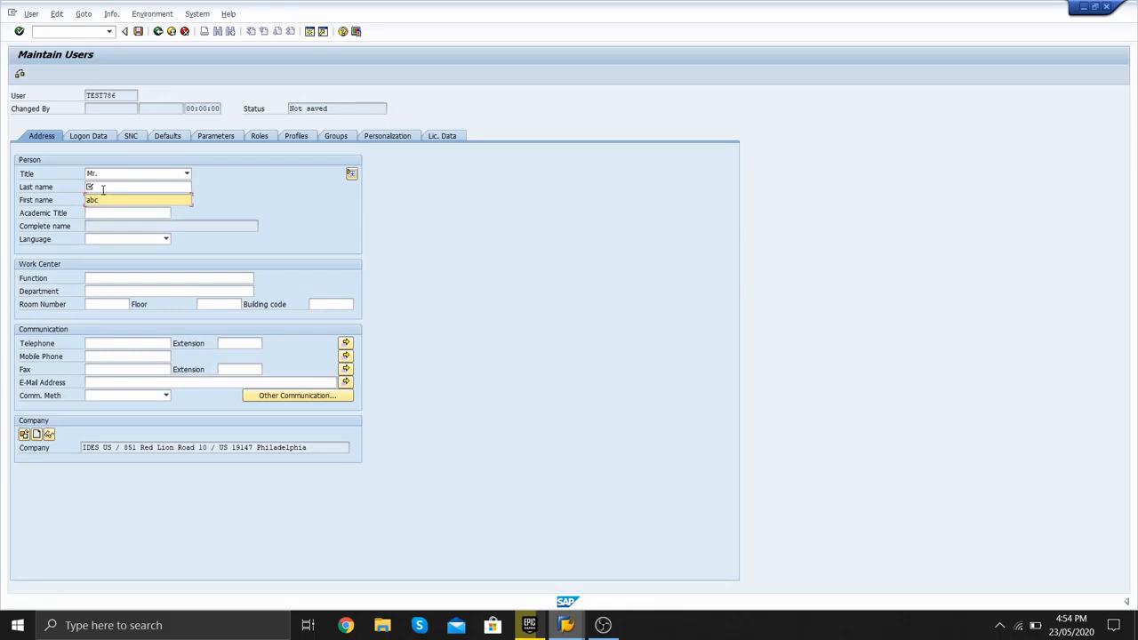
{"action": "left_click", "coordinate": [103, 189]}
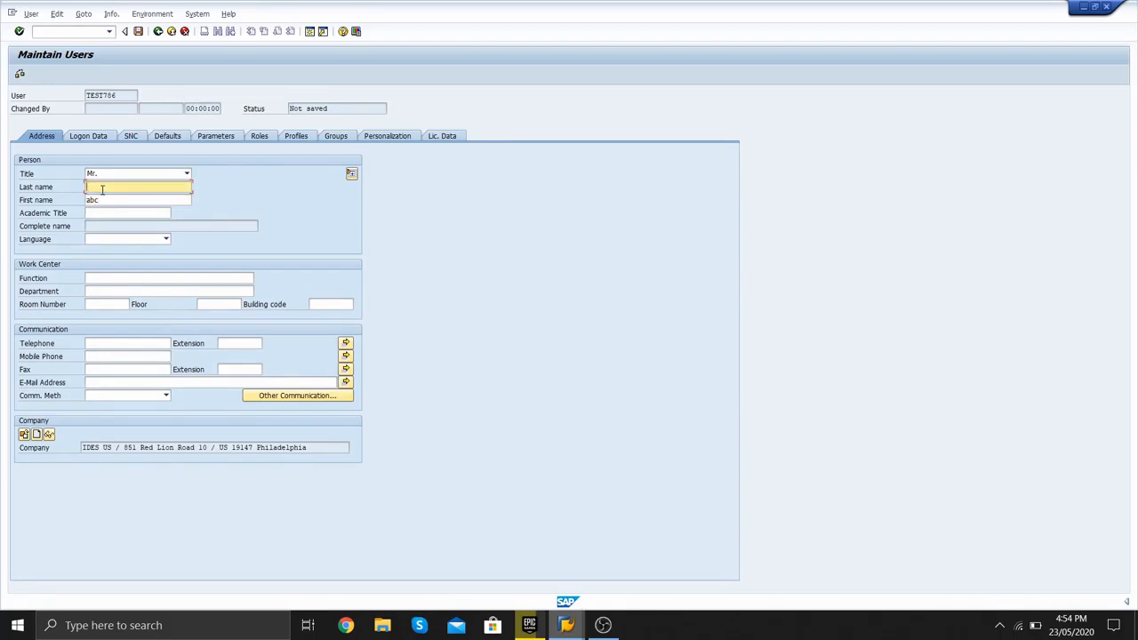
{"action": "type", "text": "cde"}
{"action": "left_click", "coordinate": [97, 280]}
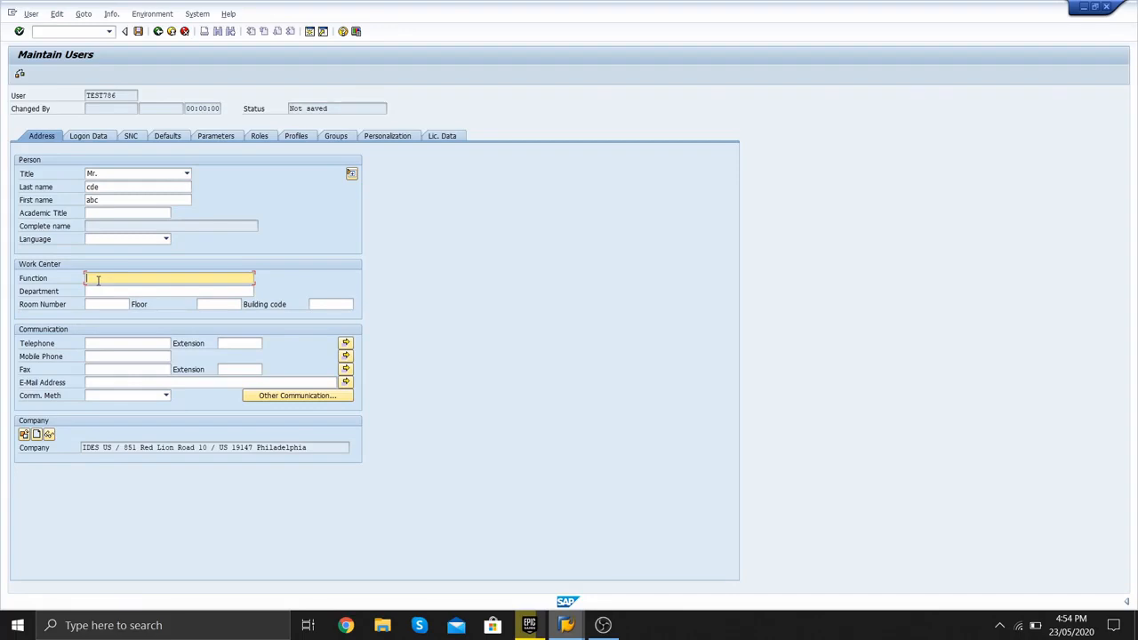
- Enter function 'fiddpartment' and department 'mt' in the work center fields
{"action": "type", "text": "fi"}
{"action": "type", "text": "dd"}
{"action": "type", "text": "pa"}
{"action": "type", "text": "rtment"}
{"action": "left_click", "coordinate": [107, 291]}
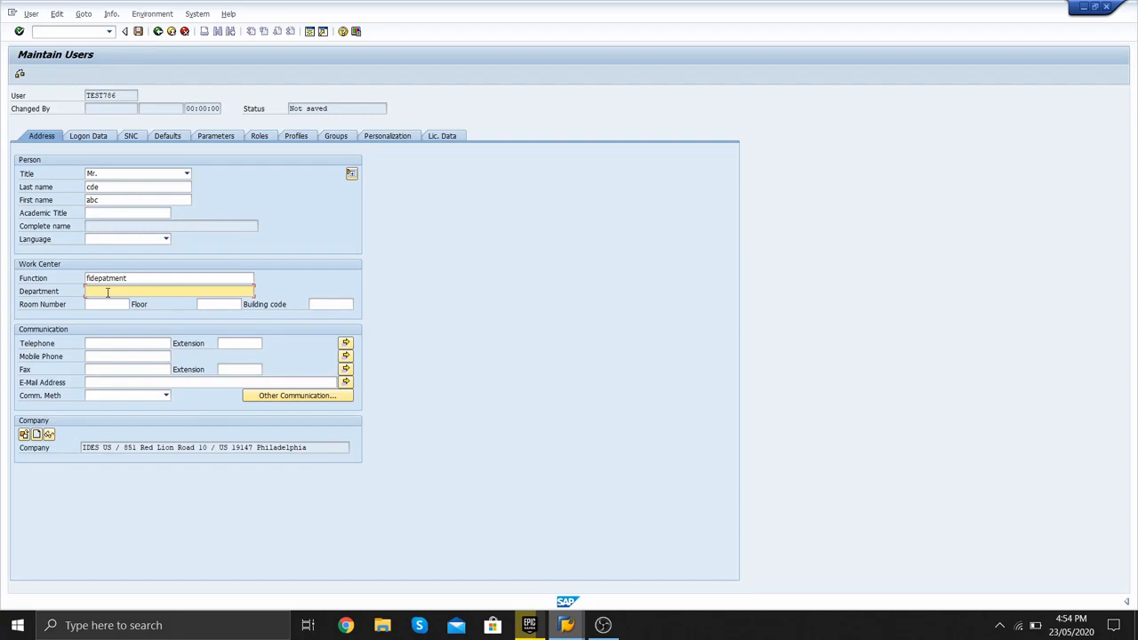
{"action": "type", "text": "mt"}
{"action": "left_click", "coordinate": [100, 138]}
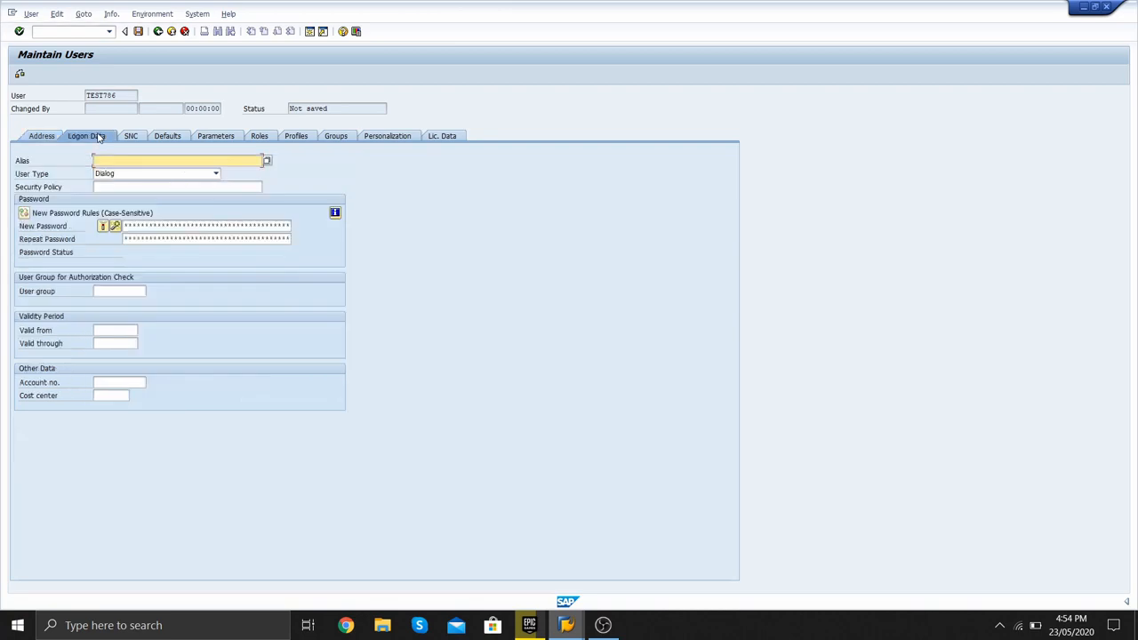
- Enter TEST786's initial password and repeat it to confirm
{"action": "left_click", "coordinate": [133, 226]}
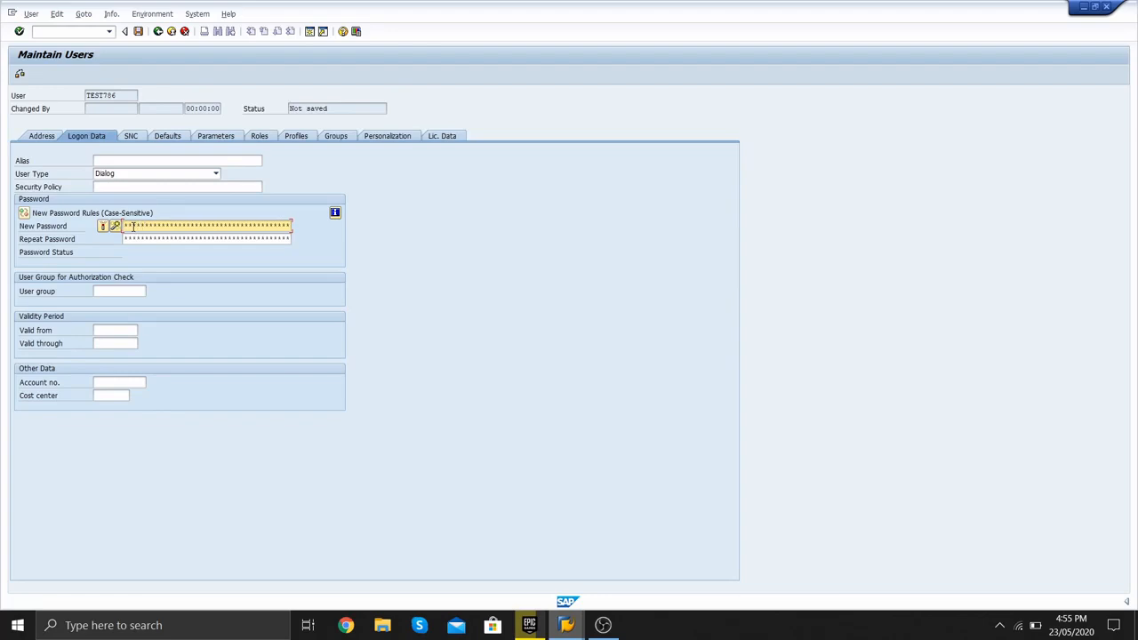
{"action": "key", "text": "Tab"}
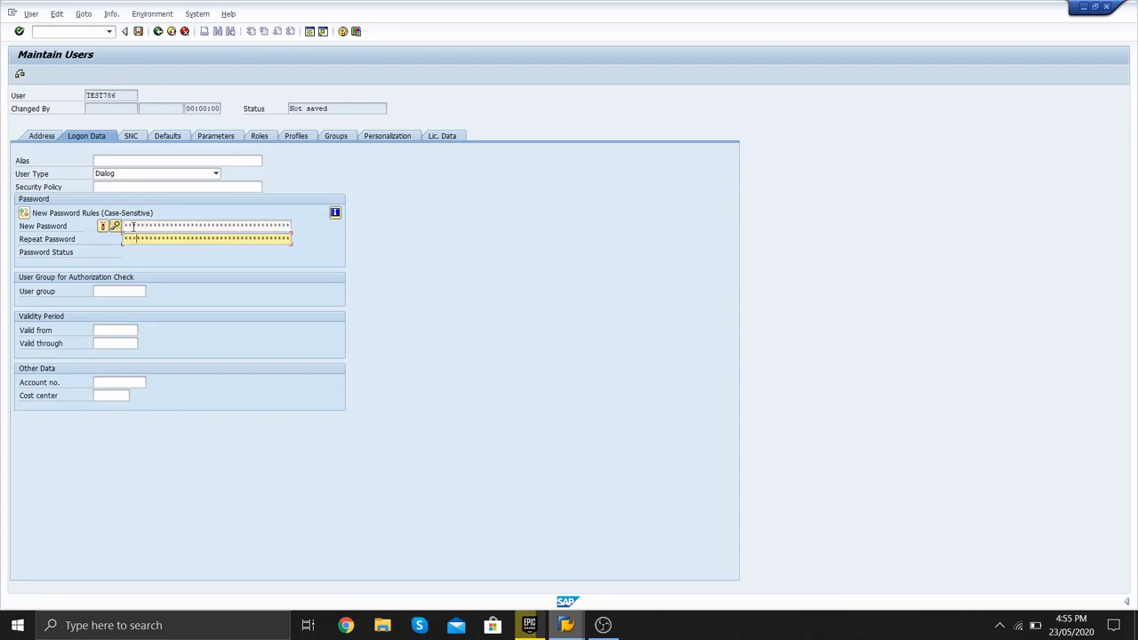
{"action": "type", "text": "***"}
{"action": "left_click", "coordinate": [100, 294]}
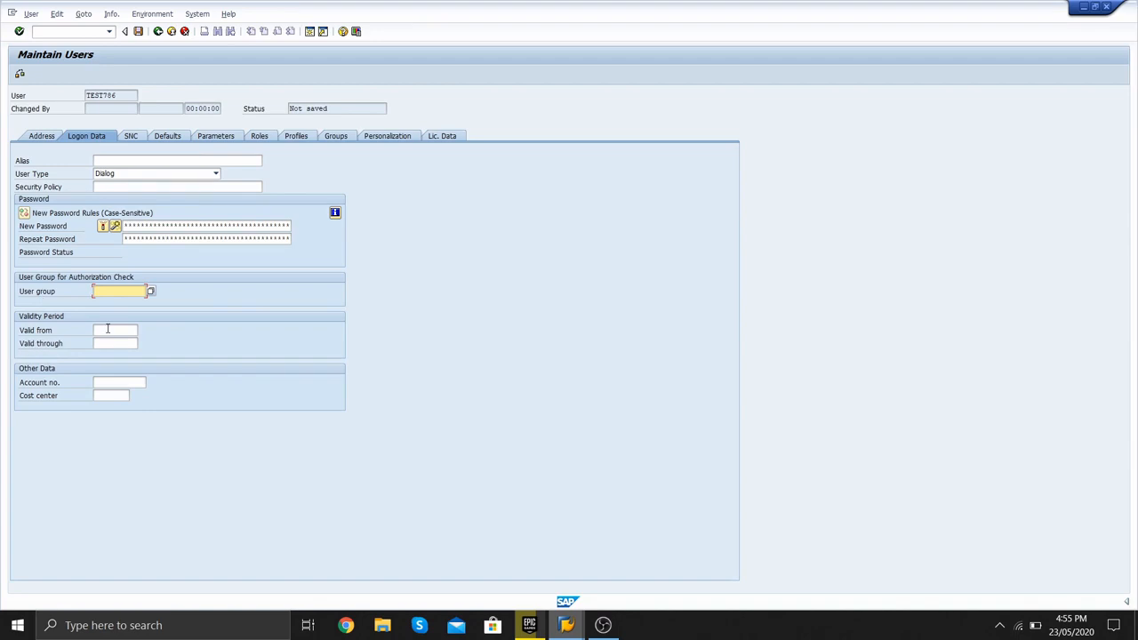
{"action": "left_click", "coordinate": [109, 330]}
- Set TEST786's validity from 23.05.2020 through 25.05.2020 using the calendar
{"action": "left_click", "coordinate": [143, 331]}
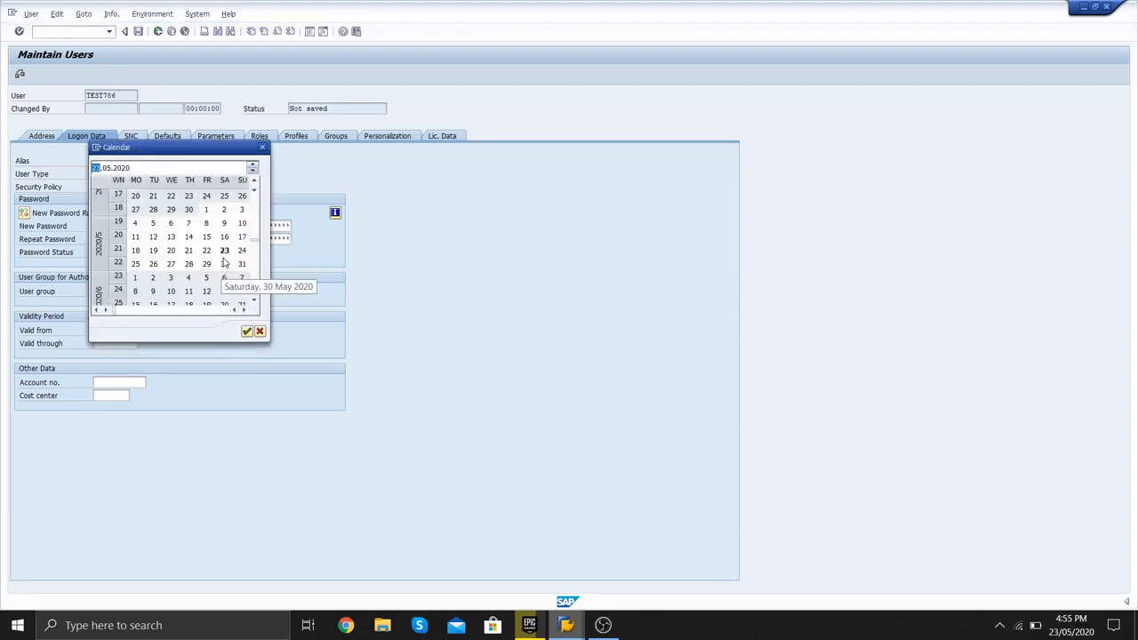
{"action": "double_click", "coordinate": [224, 250]}
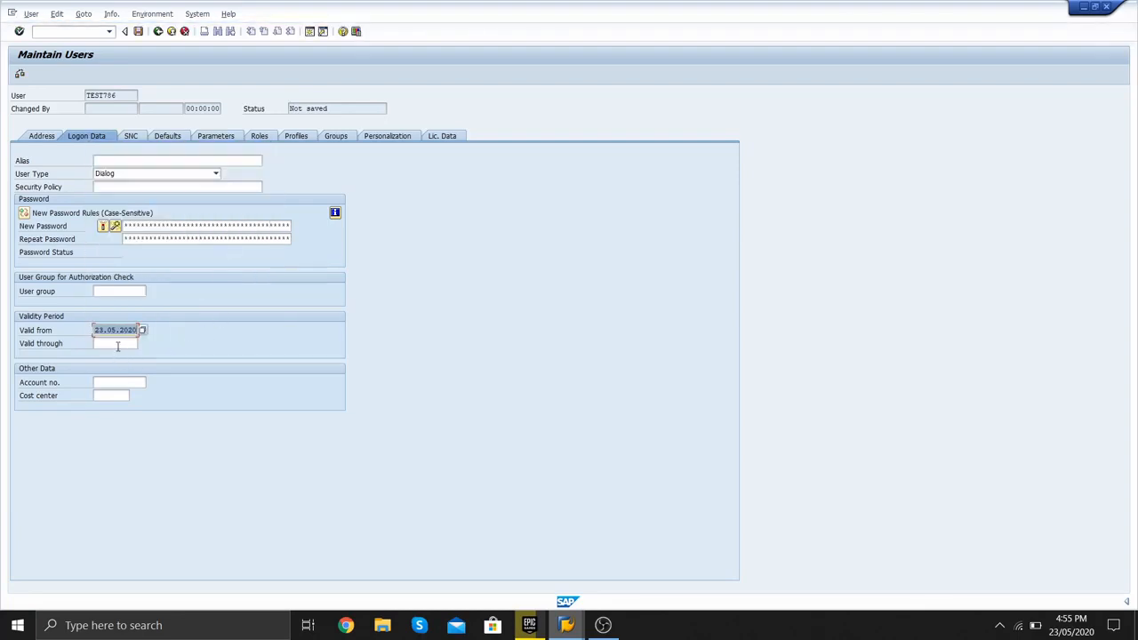
{"action": "left_click", "coordinate": [120, 344]}
{"action": "left_click", "coordinate": [143, 345]}
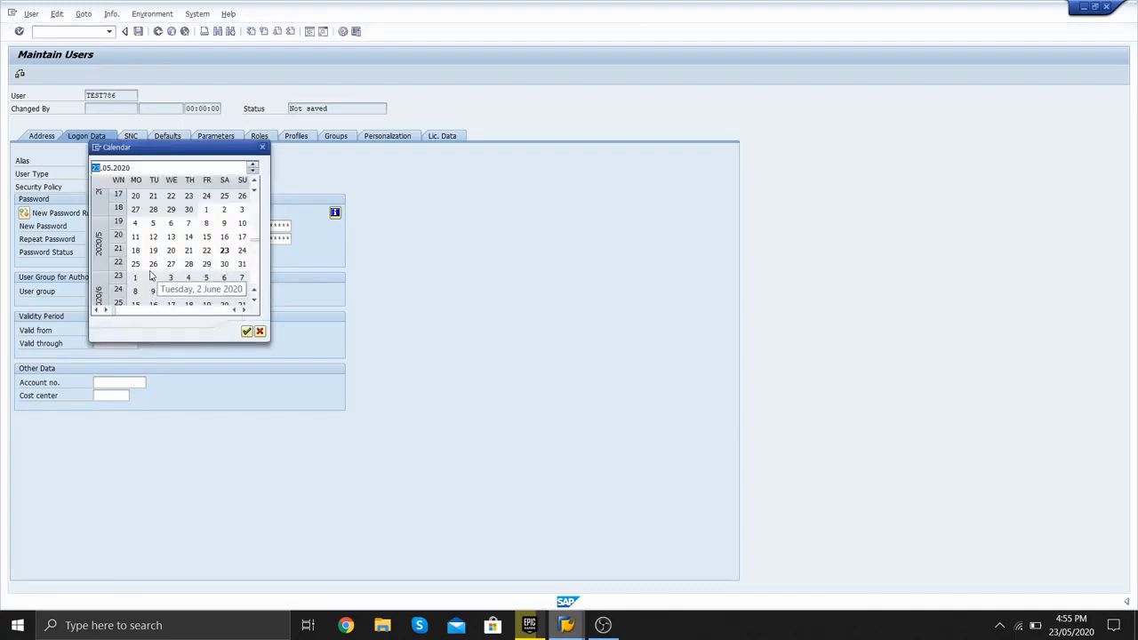
{"action": "double_click", "coordinate": [135, 263]}
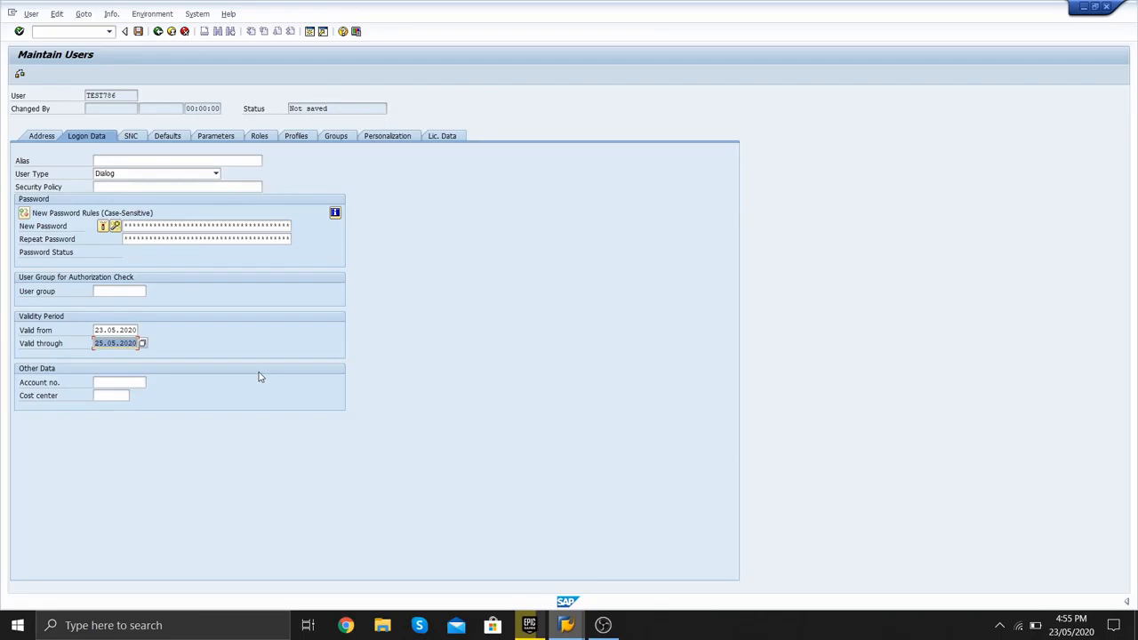
{"action": "left_click", "coordinate": [131, 137]}
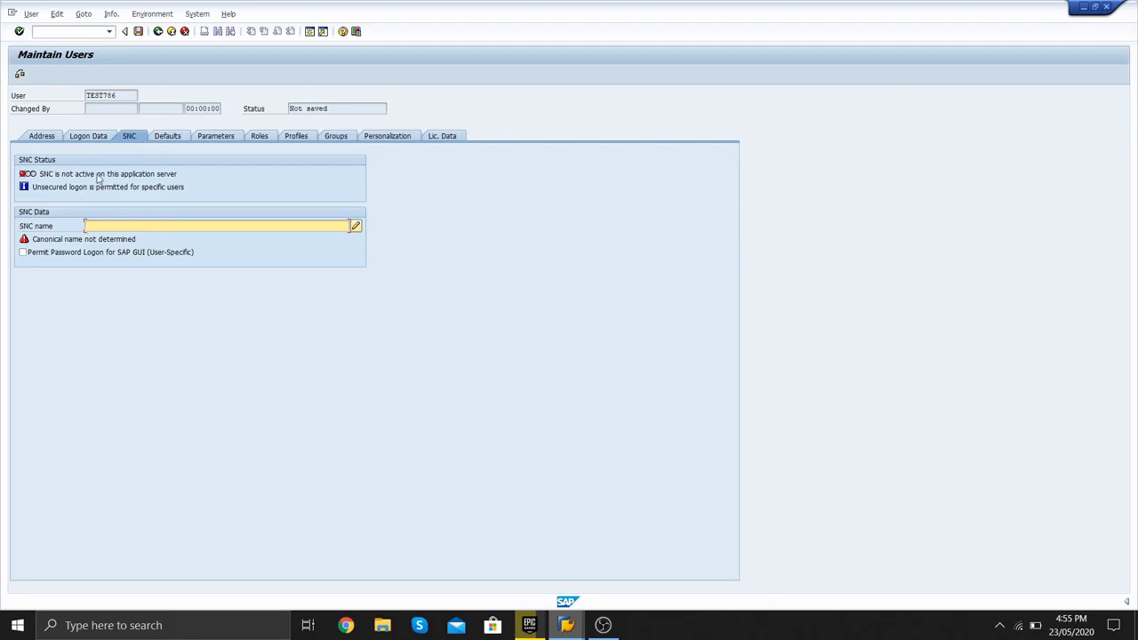
- On the Defaults tab, choose DD.MM.YYYY date format and 24-hour time format
{"action": "left_click", "coordinate": [164, 141]}
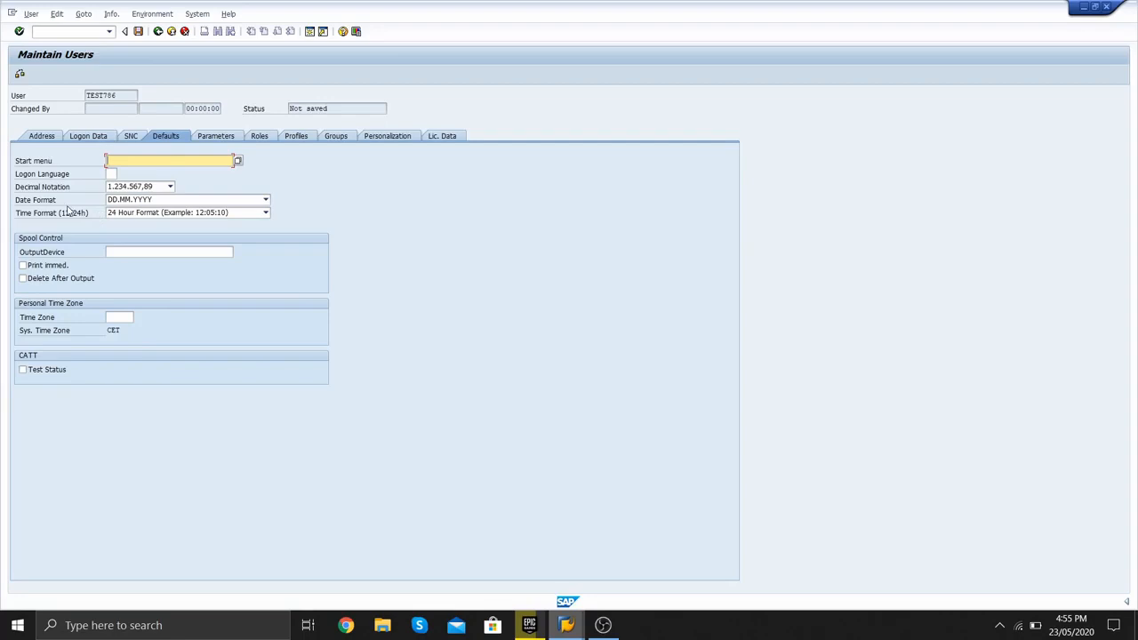
{"action": "left_click", "coordinate": [158, 189]}
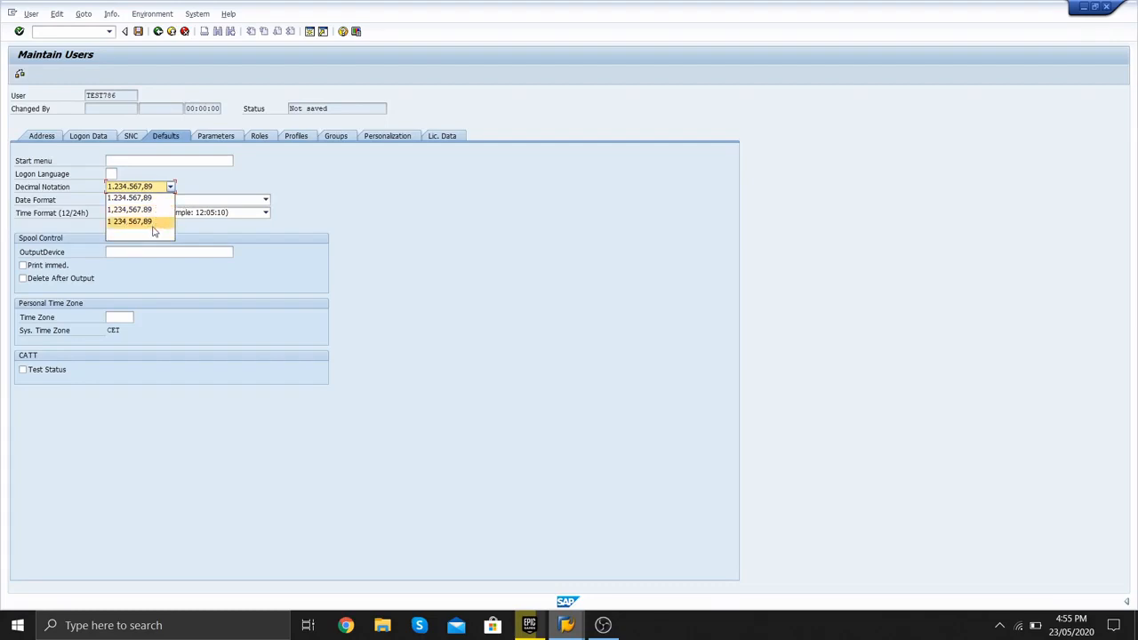
{"action": "left_click", "coordinate": [216, 205]}
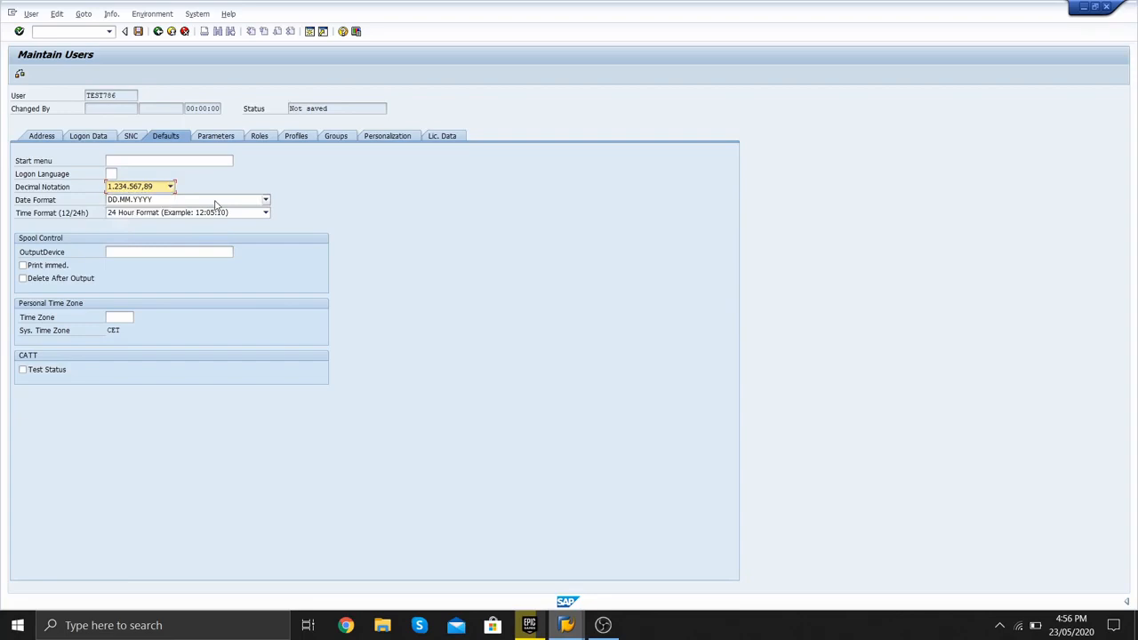
{"action": "left_click", "coordinate": [213, 204]}
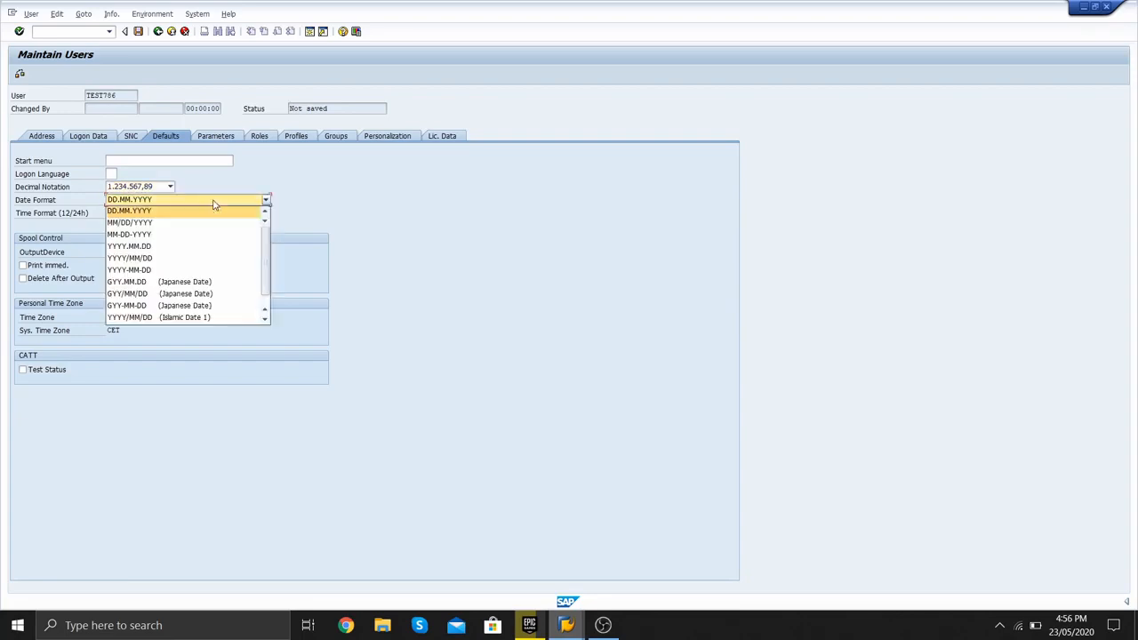
{"action": "left_click", "coordinate": [152, 214]}
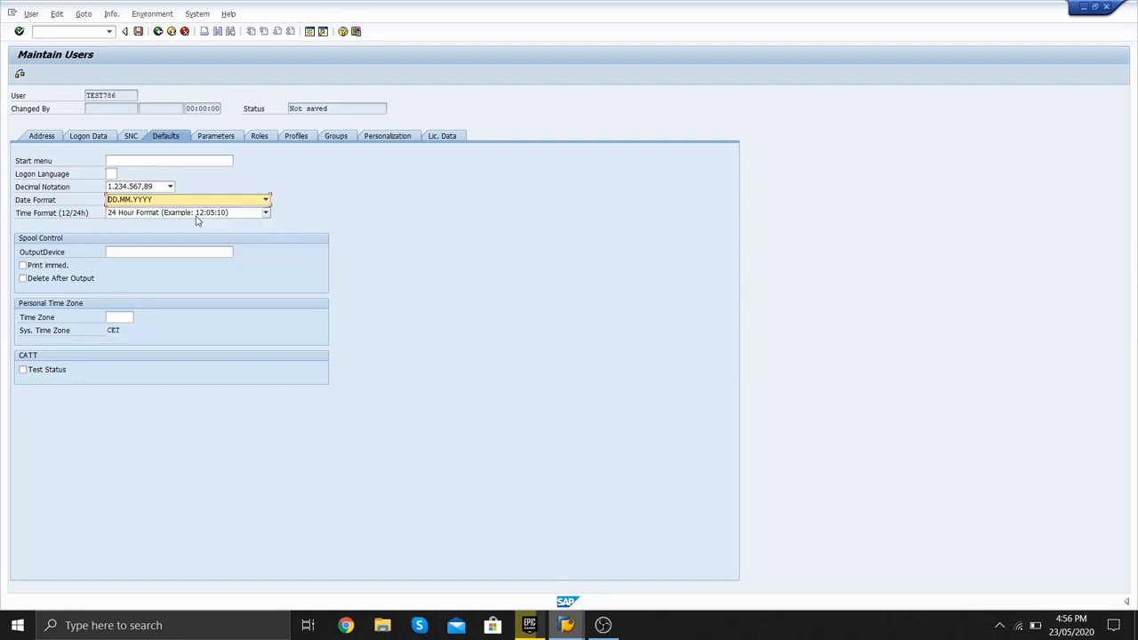
{"action": "left_click", "coordinate": [137, 214]}
{"action": "left_click", "coordinate": [138, 222]}
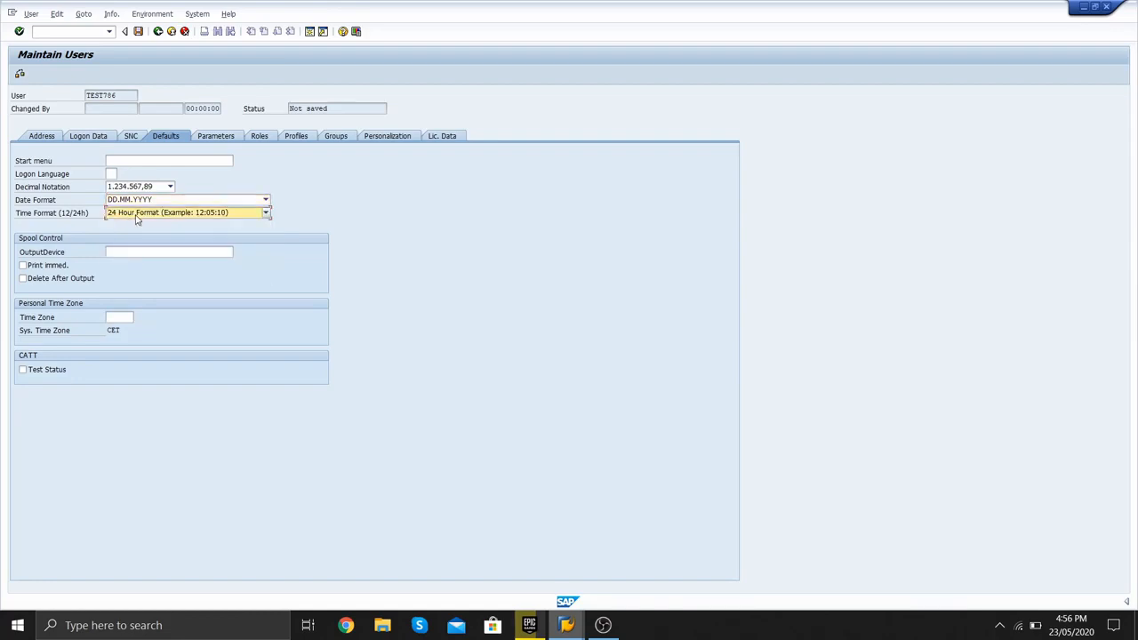
{"action": "left_click", "coordinate": [259, 138]}
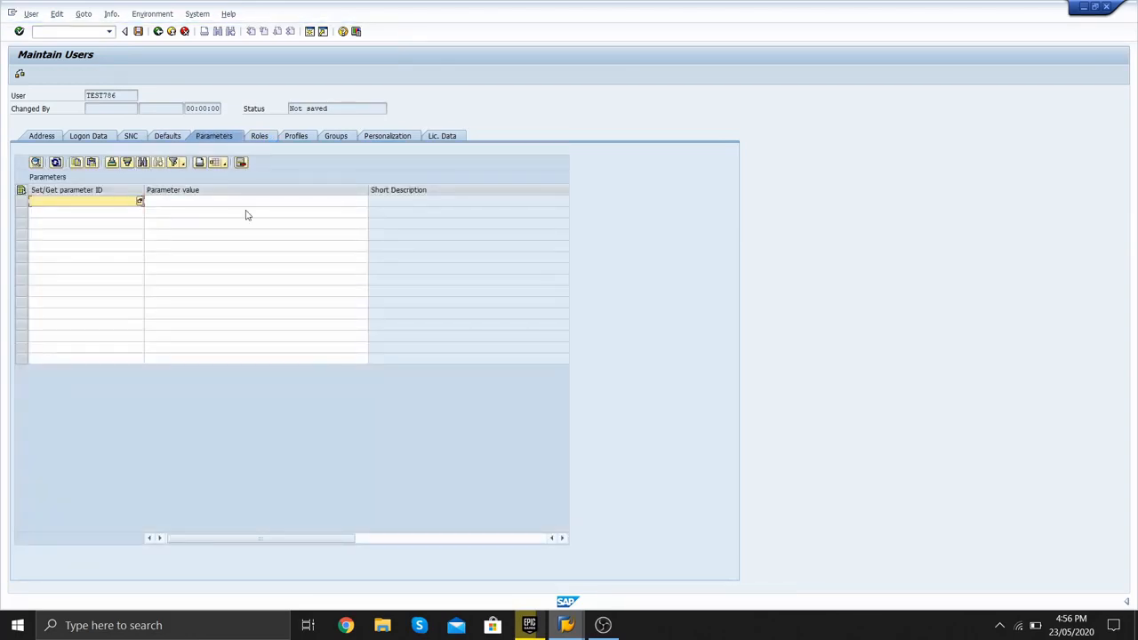
- Assign the /IPRO/MANAGER role to TEST786 via the role search
{"action": "left_click", "coordinate": [263, 138]}
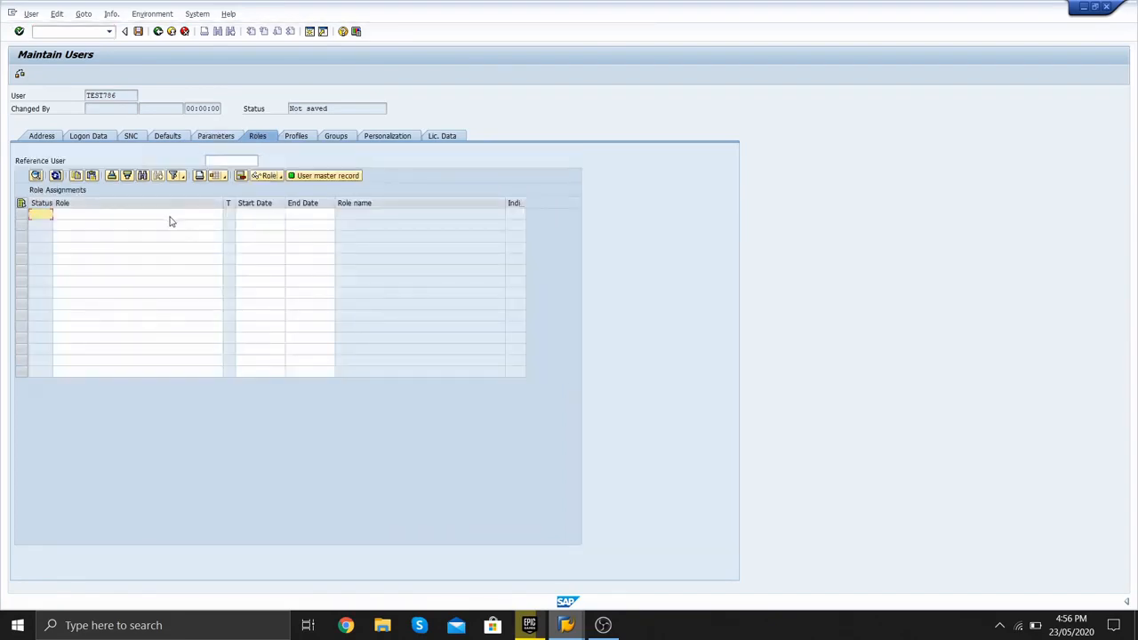
{"action": "left_click", "coordinate": [169, 217]}
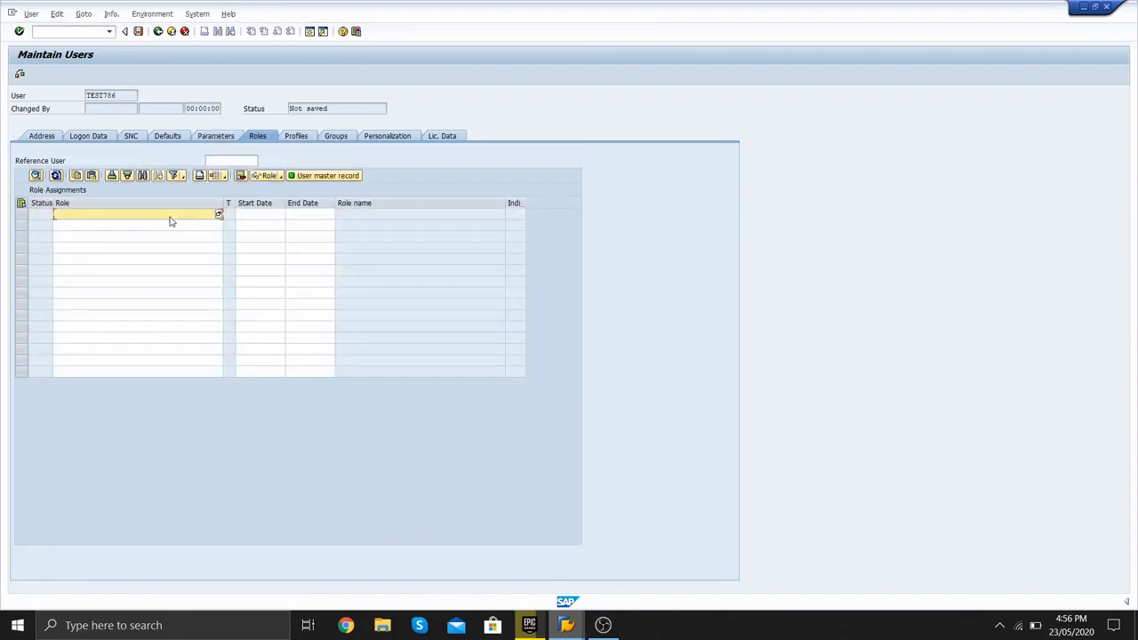
{"action": "left_click", "coordinate": [218, 216]}
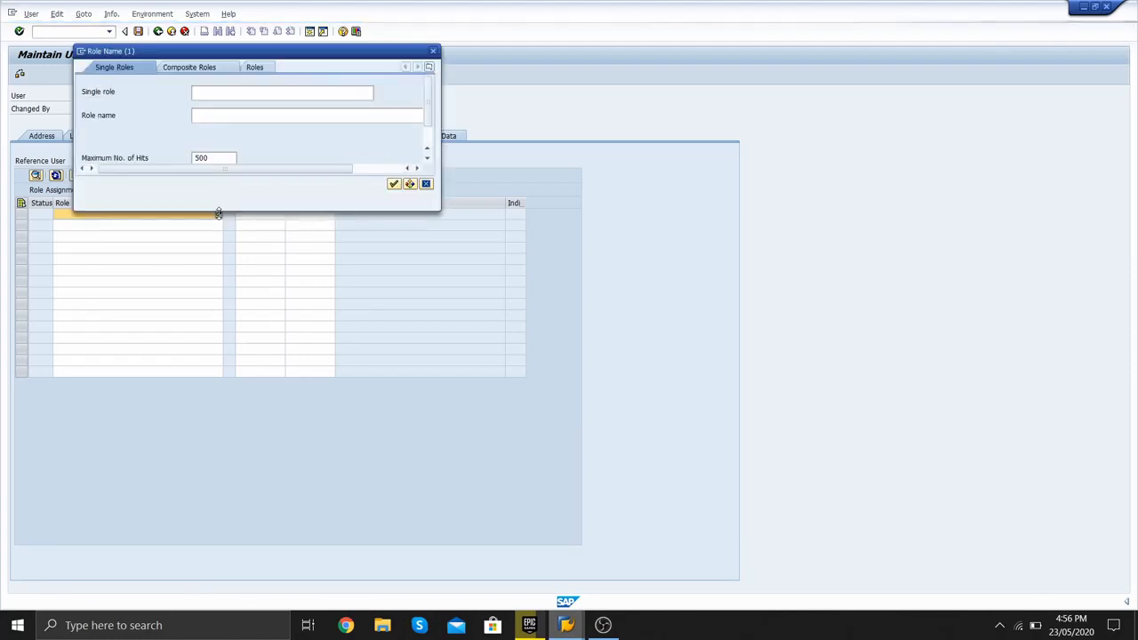
{"action": "left_click", "coordinate": [394, 184]}
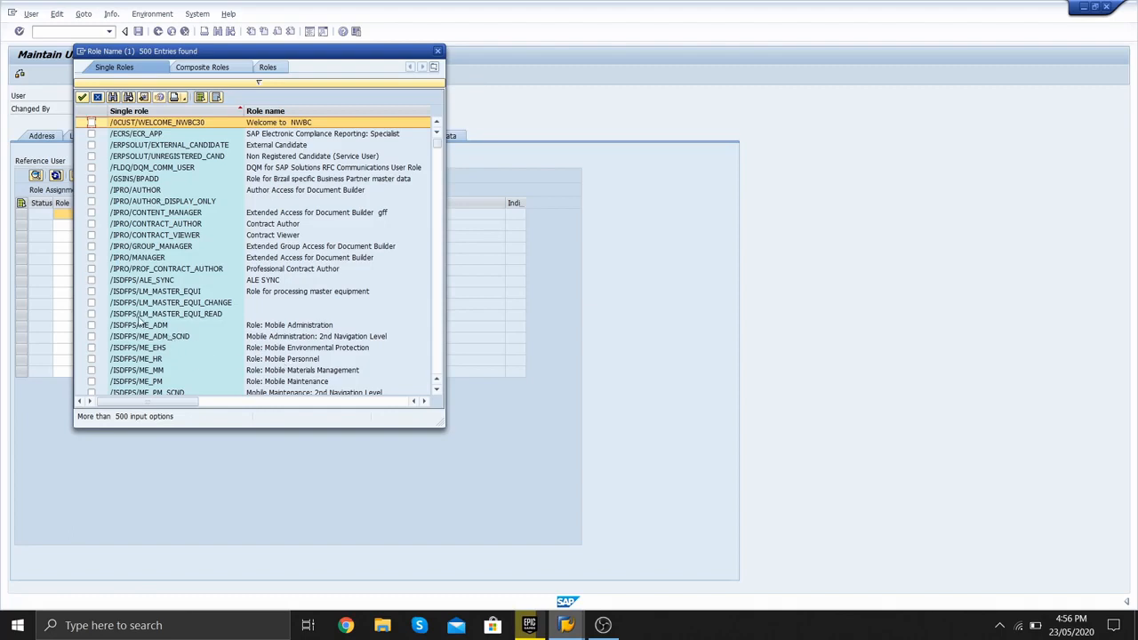
{"action": "left_click", "coordinate": [90, 258]}
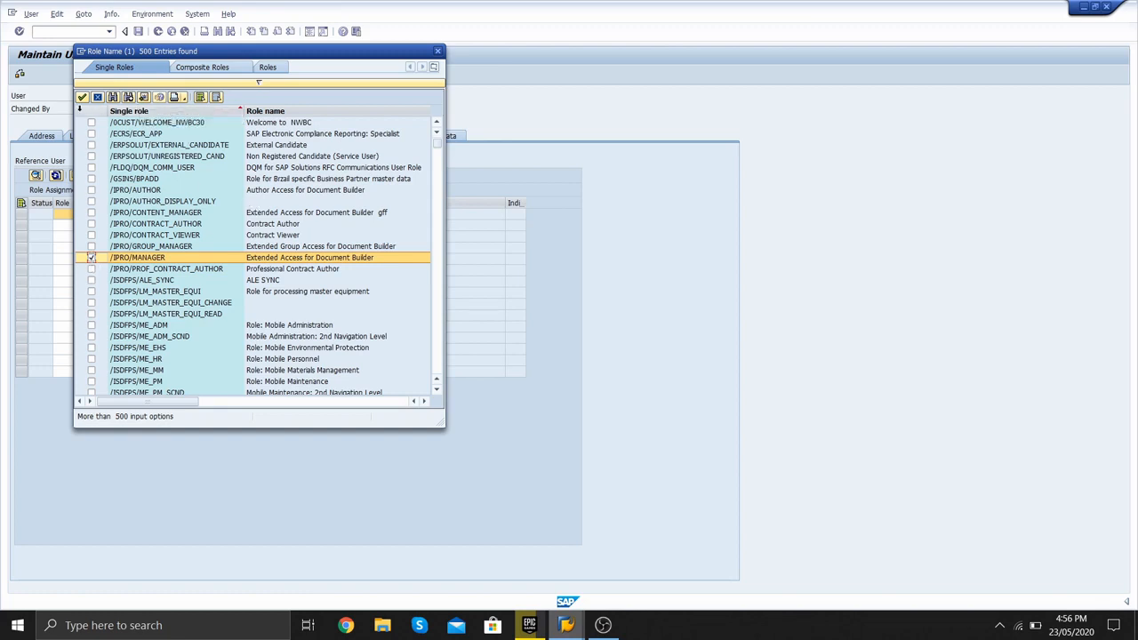
{"action": "left_click", "coordinate": [81, 97]}
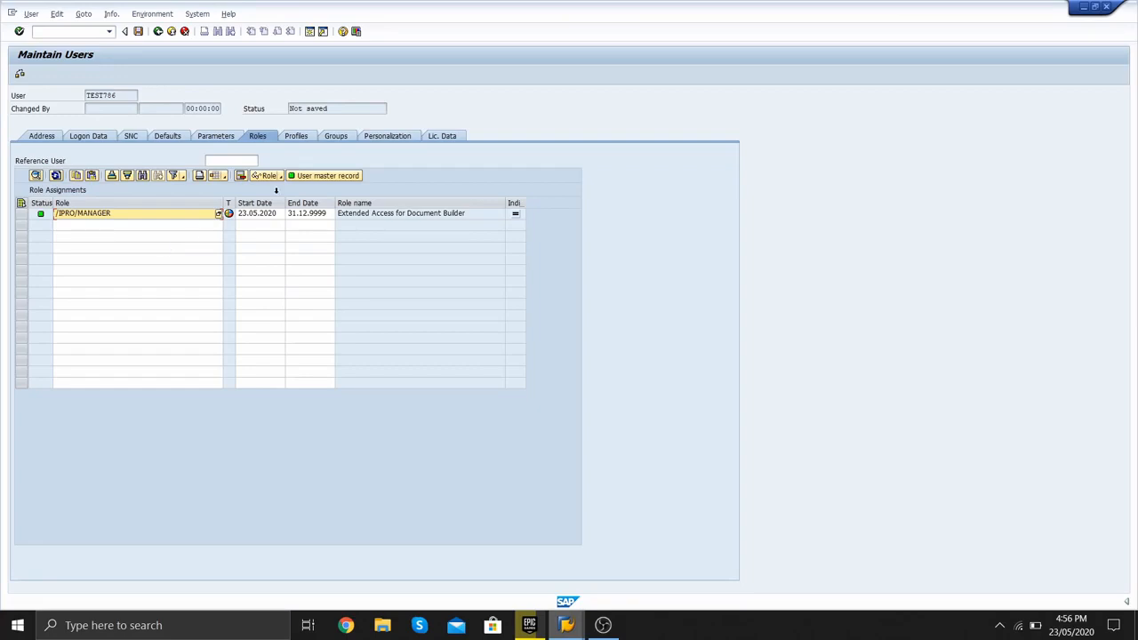
{"action": "left_click", "coordinate": [301, 141]}
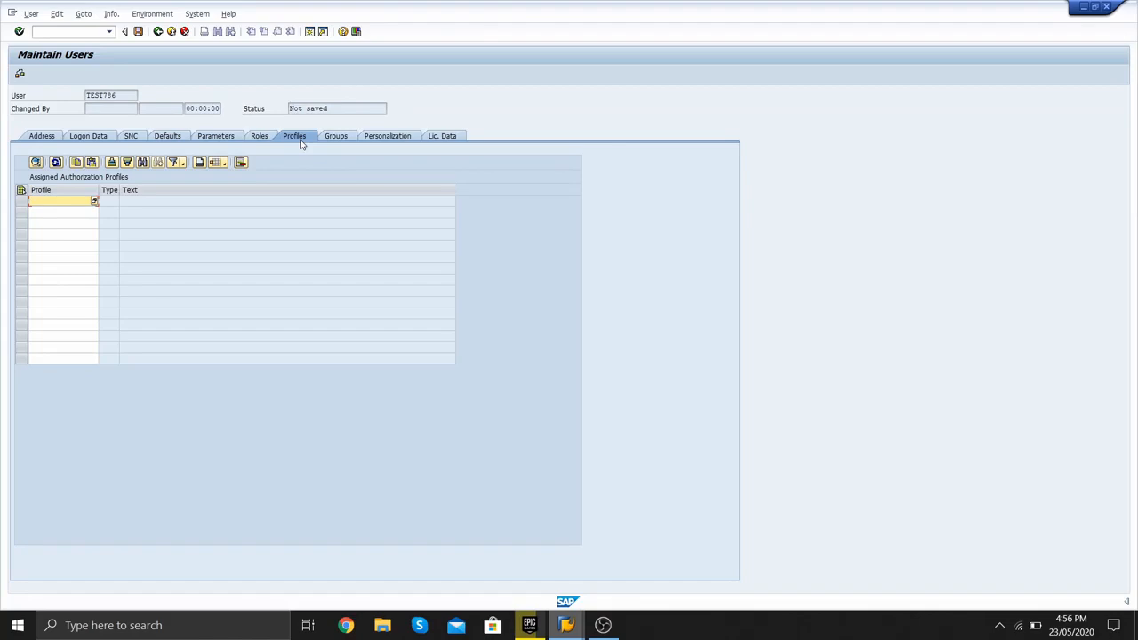
- Assign profile SAP_ALL, correcting the mistyped sap_all_new entry
{"action": "type", "text": "sap_all_new"}
{"action": "key", "text": "Return"}
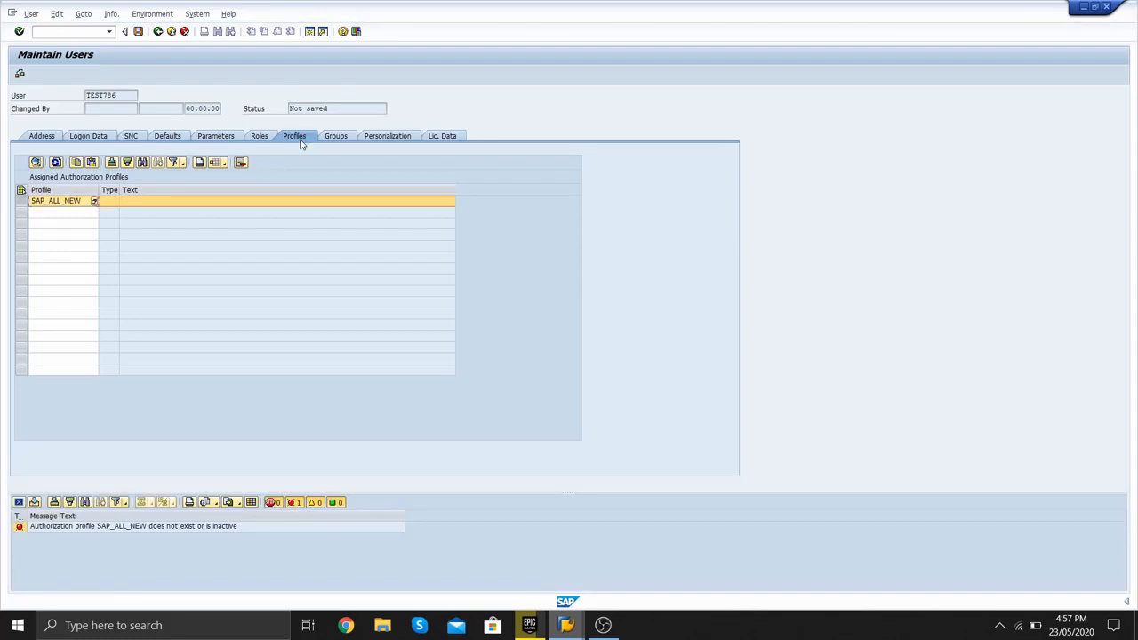
{"action": "left_click", "coordinate": [85, 201]}
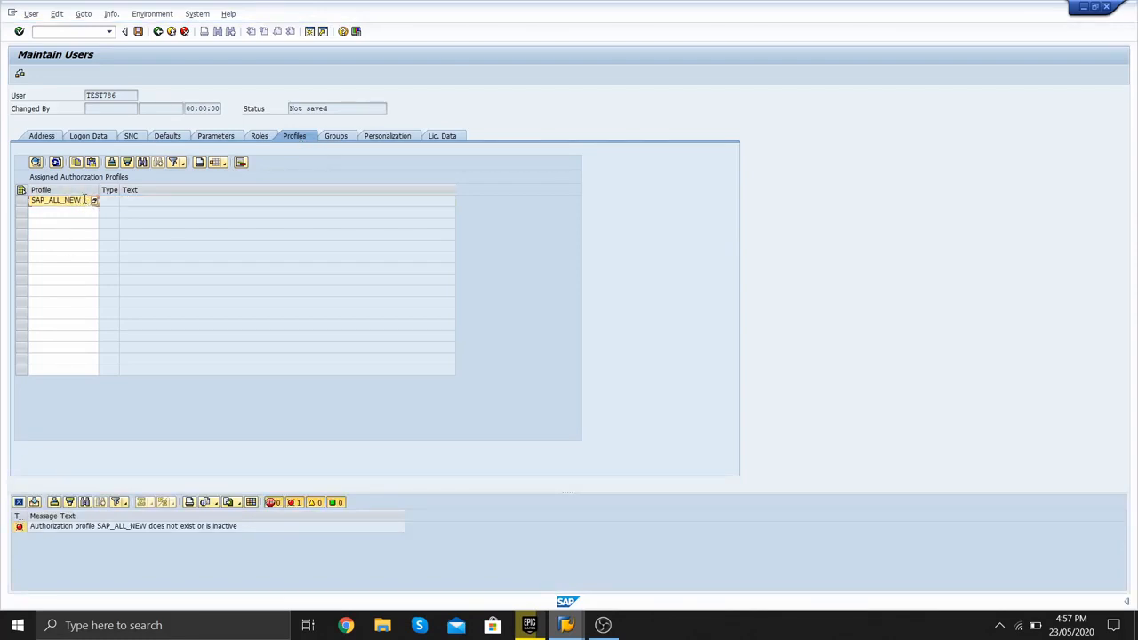
{"action": "key", "text": "BackSpace"}
{"action": "key", "text": "BackSpace"}
{"action": "key", "text": "BackSpace"}
{"action": "key", "text": "BackSpace"}
{"action": "key", "text": "Return"}
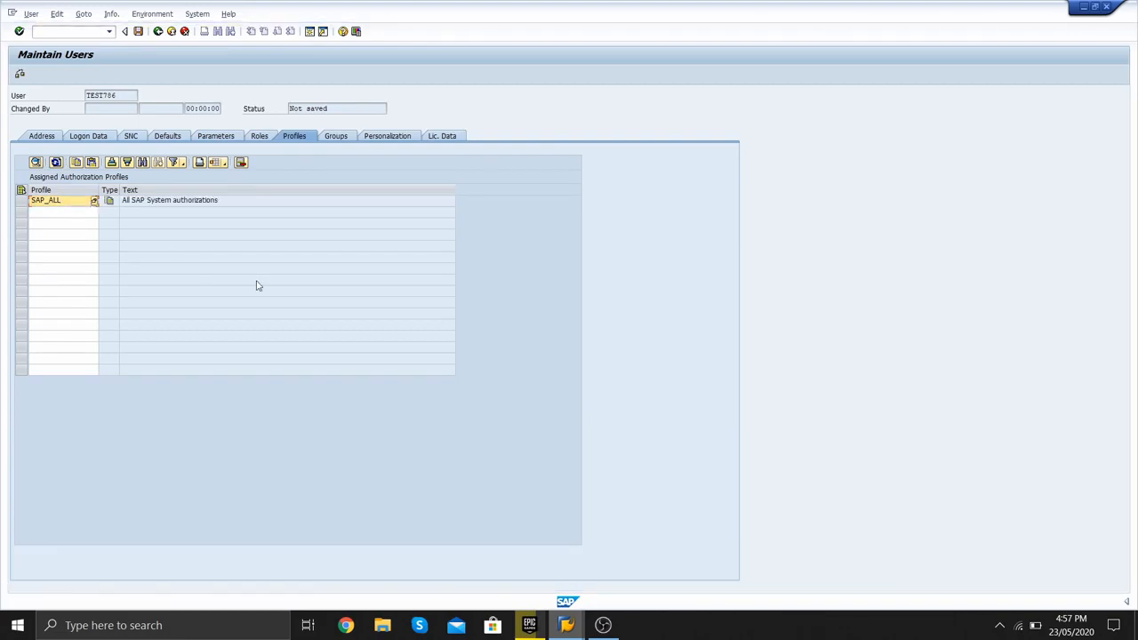
{"action": "left_click", "coordinate": [336, 137]}
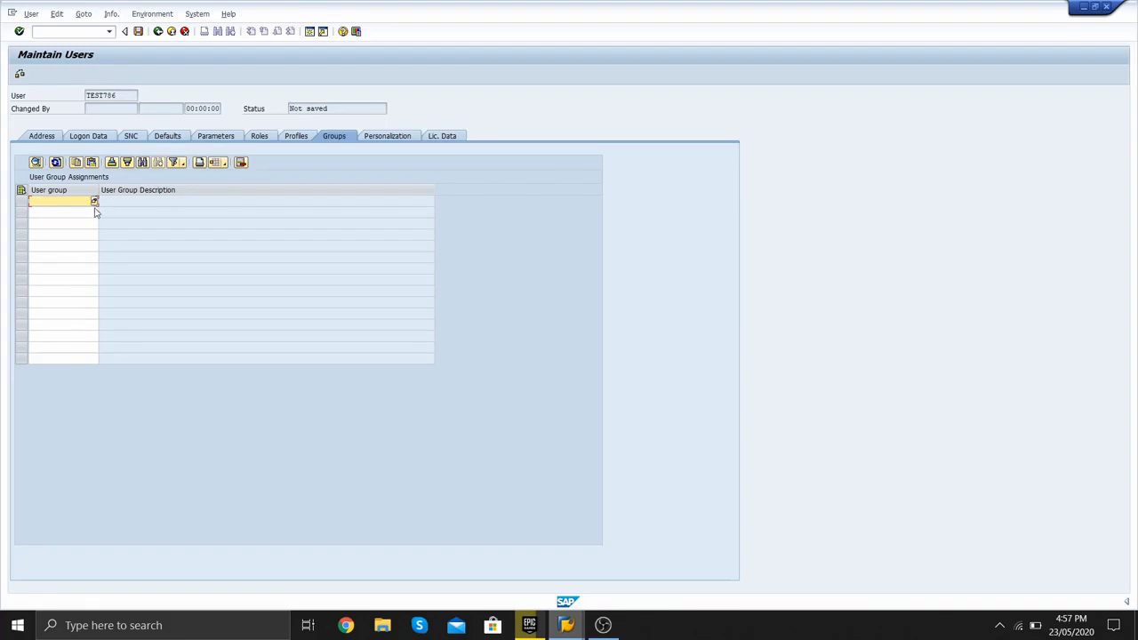
- Pick the IDES group from the user group list and copy it in
{"action": "left_click", "coordinate": [94, 202]}
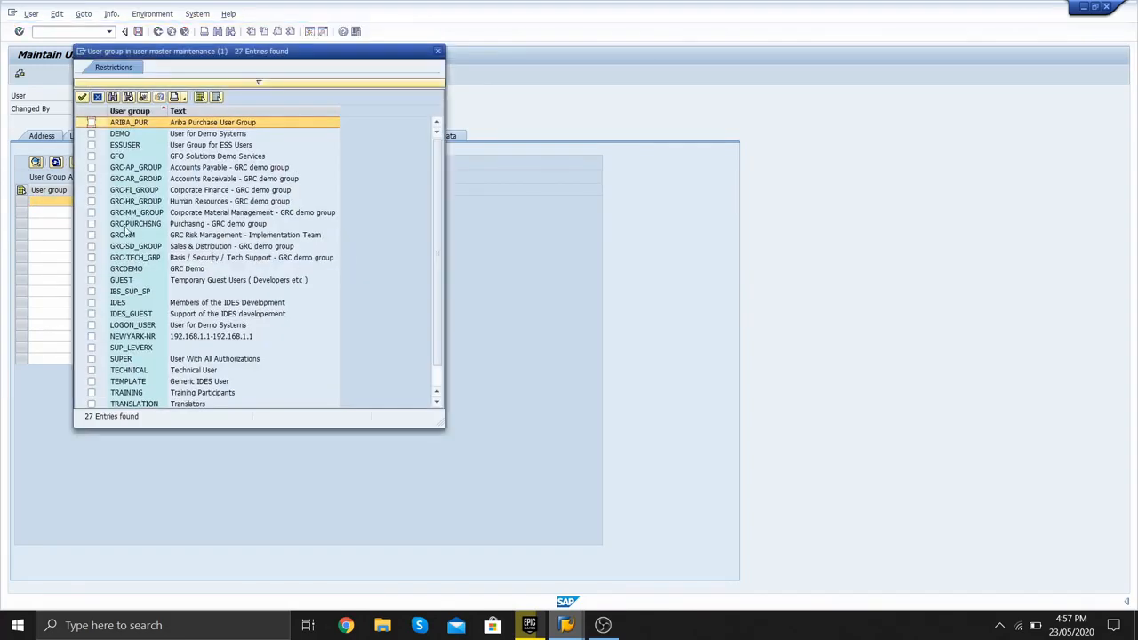
{"action": "left_click", "coordinate": [93, 304]}
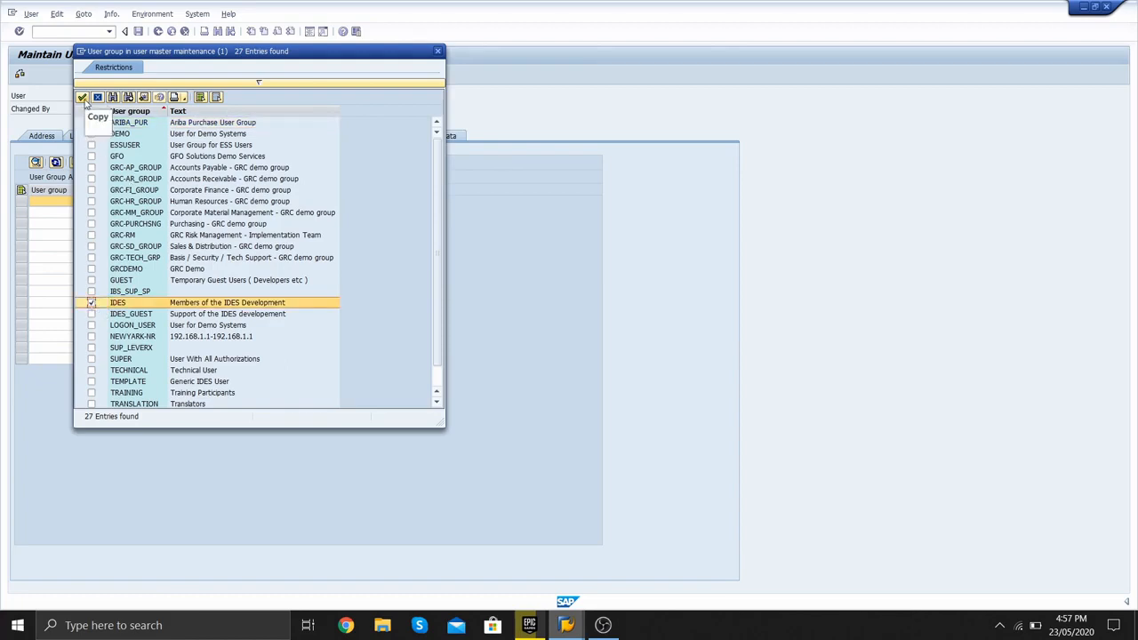
{"action": "left_click", "coordinate": [82, 98]}
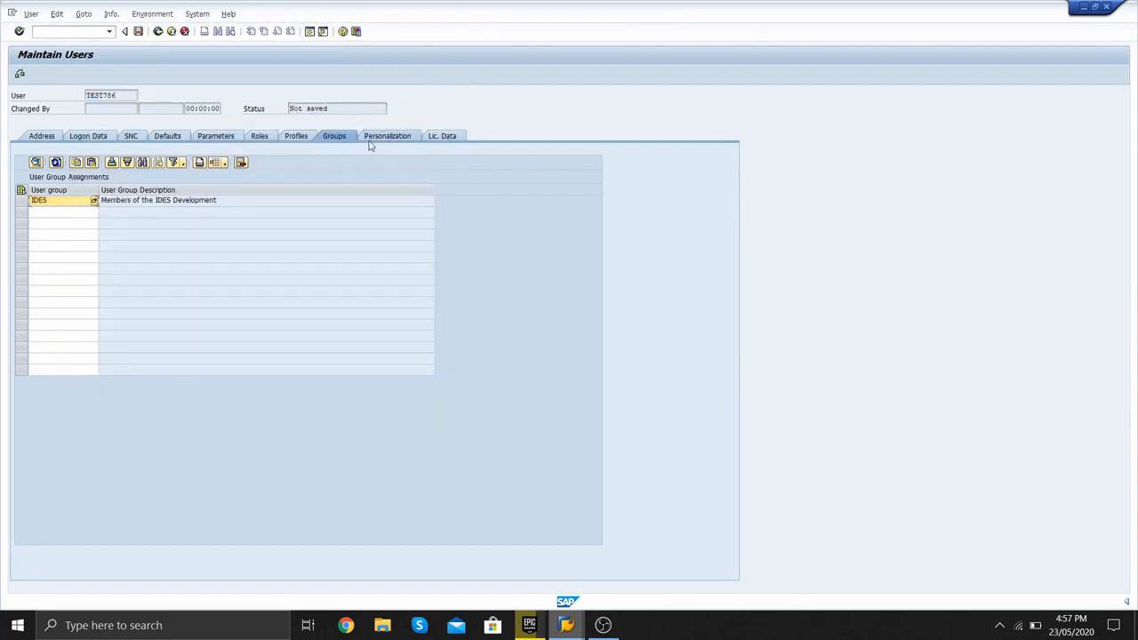
- On the Lic. Data tab, change the contractual user type from Enterprise HR User to Test
{"action": "left_click", "coordinate": [440, 136]}
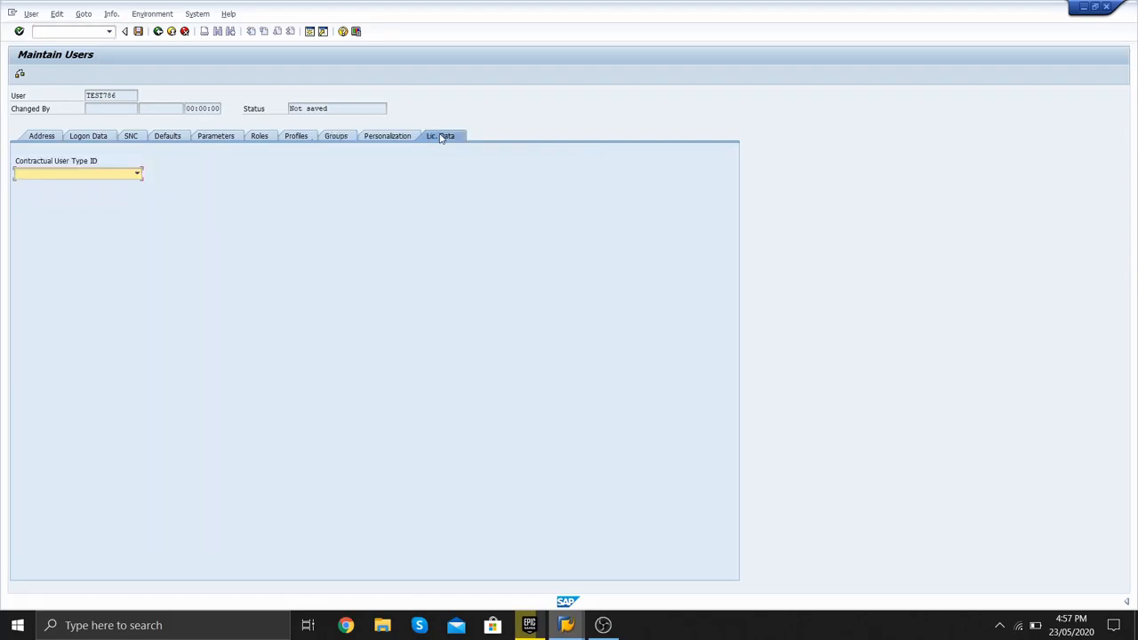
{"action": "left_click", "coordinate": [138, 174]}
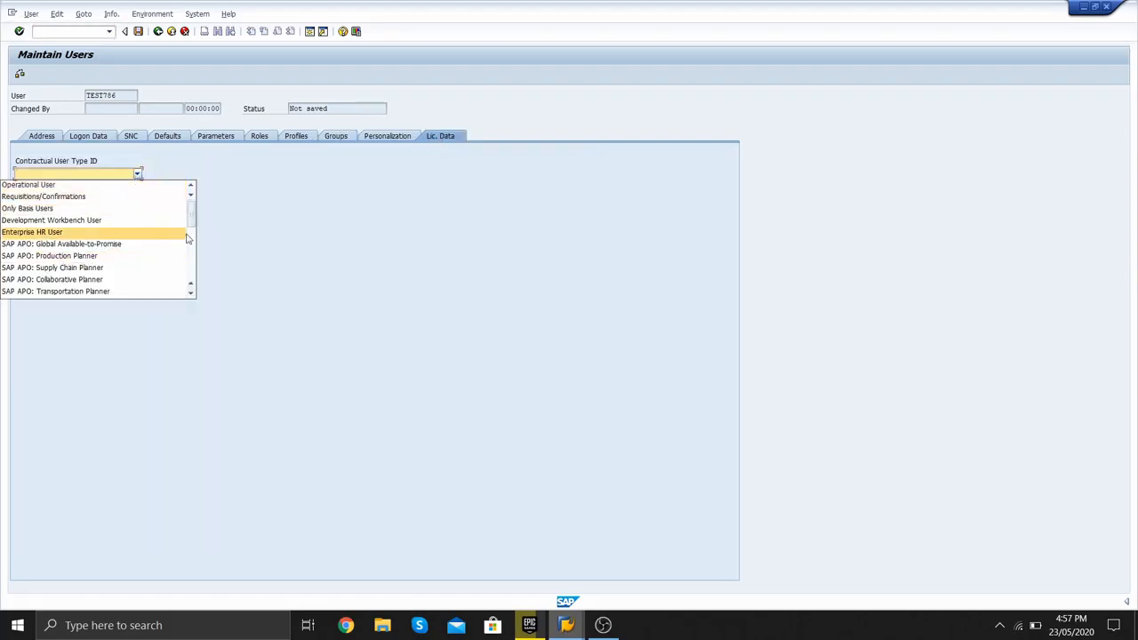
{"action": "mouse_move", "coordinate": [191, 224]}
{"action": "left_mouse_down"}
{"action": "mouse_move", "coordinate": [191, 285]}
{"action": "mouse_move", "coordinate": [188, 240]}
{"action": "left_mouse_up"}
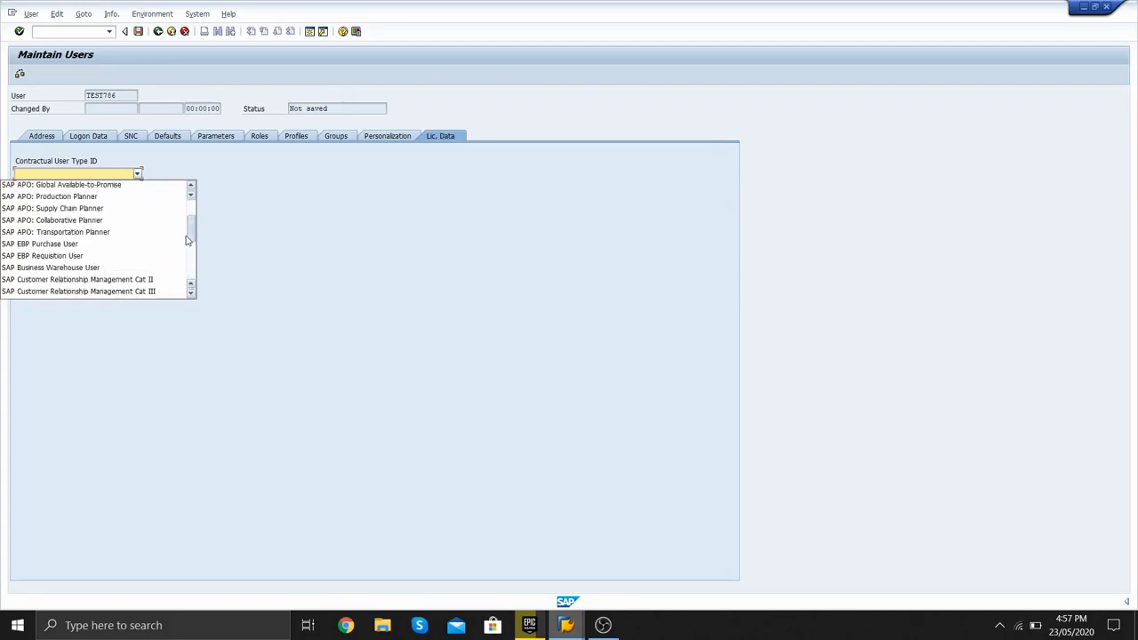
{"action": "left_click", "coordinate": [187, 239]}
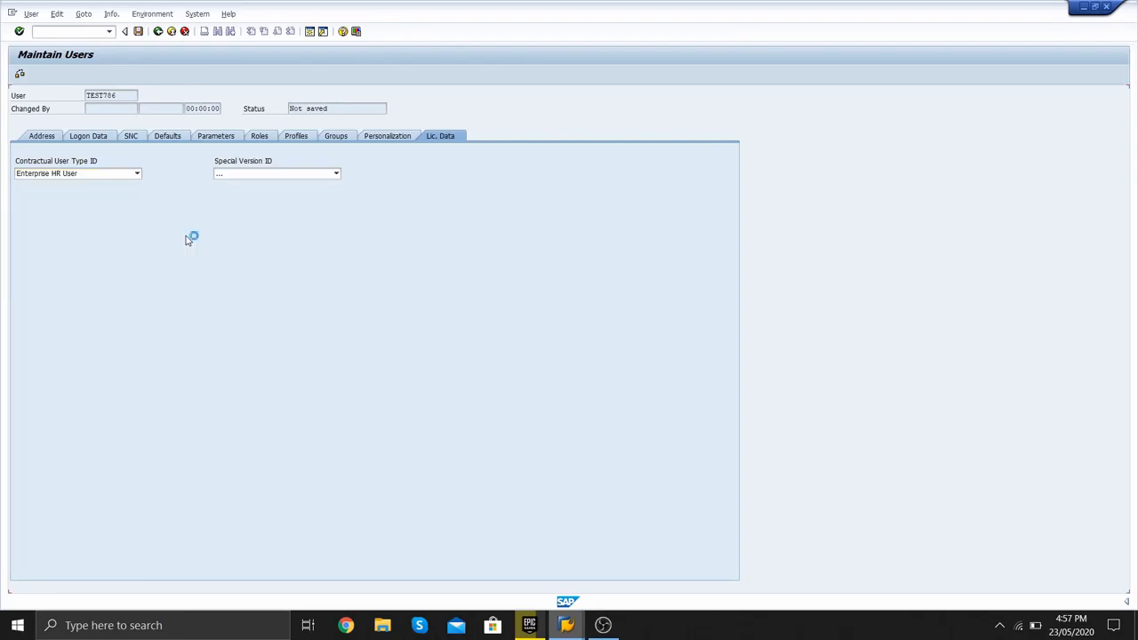
{"action": "left_click", "coordinate": [137, 173]}
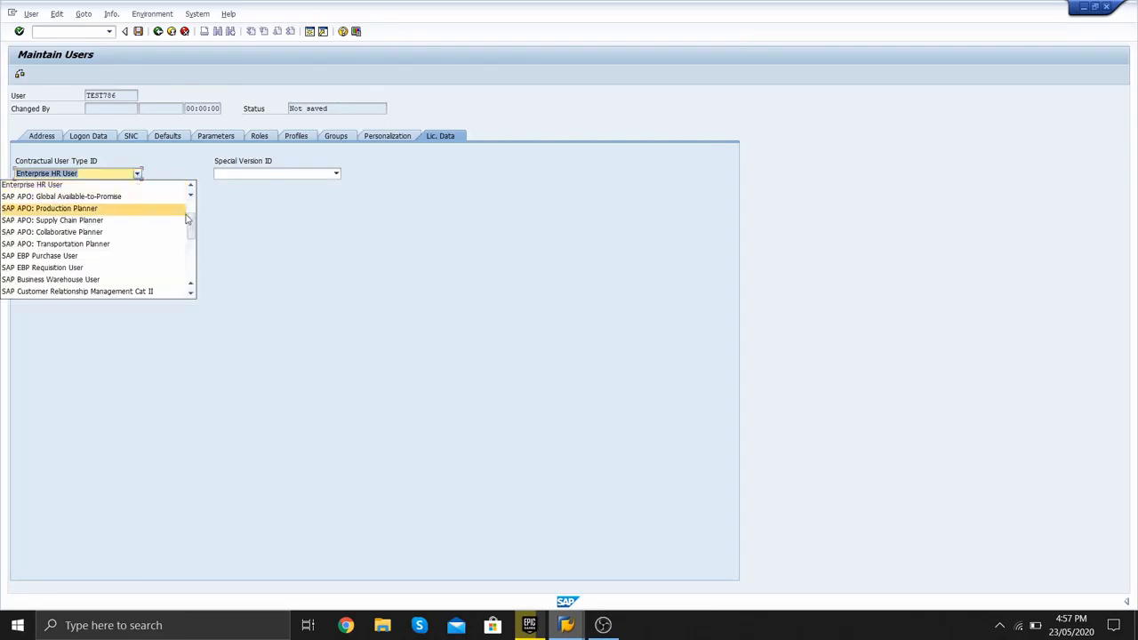
{"action": "left_click_drag", "start_coordinate": [191, 220], "coordinate": [192, 266]}
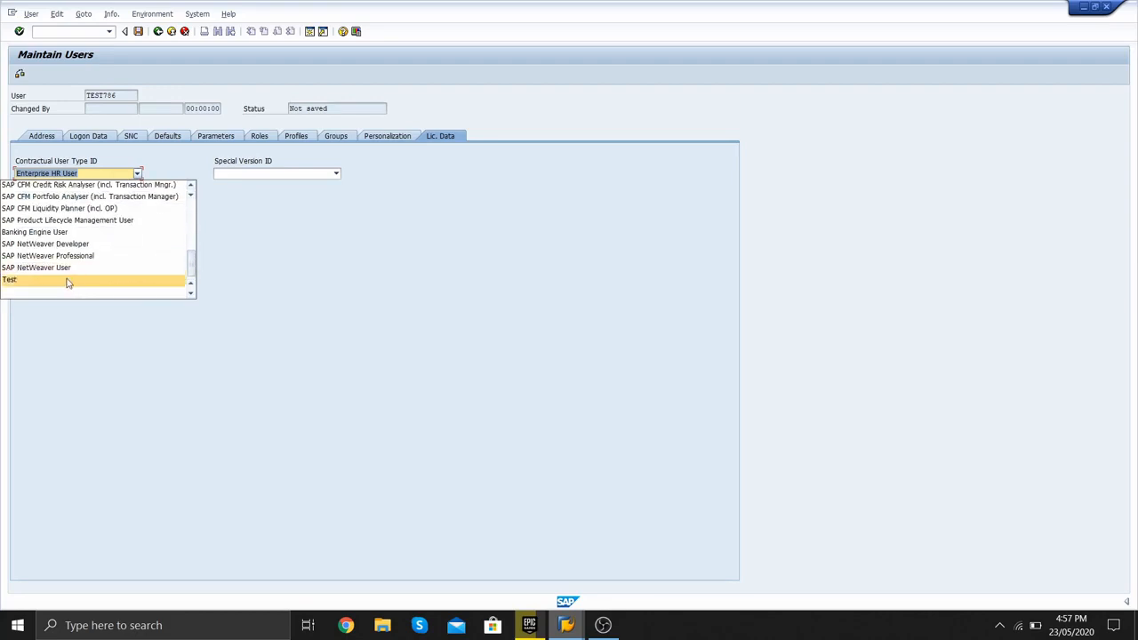
{"action": "left_click", "coordinate": [66, 281]}
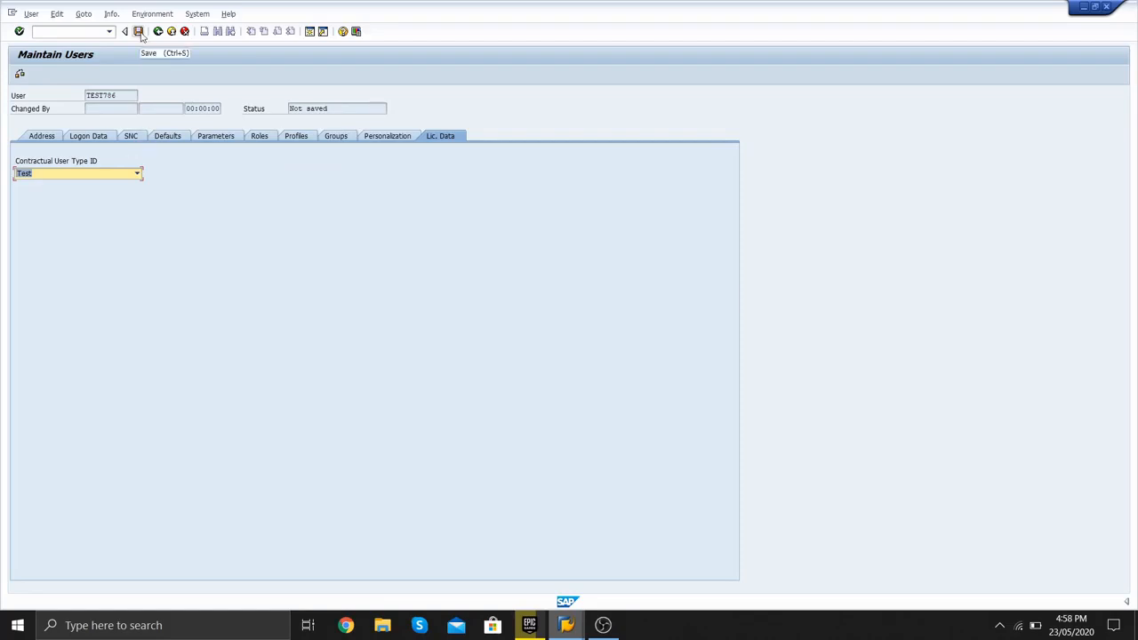
- Save TEST786, then clear its Valid through date in Logon Data and save again
{"action": "left_click", "coordinate": [139, 34]}
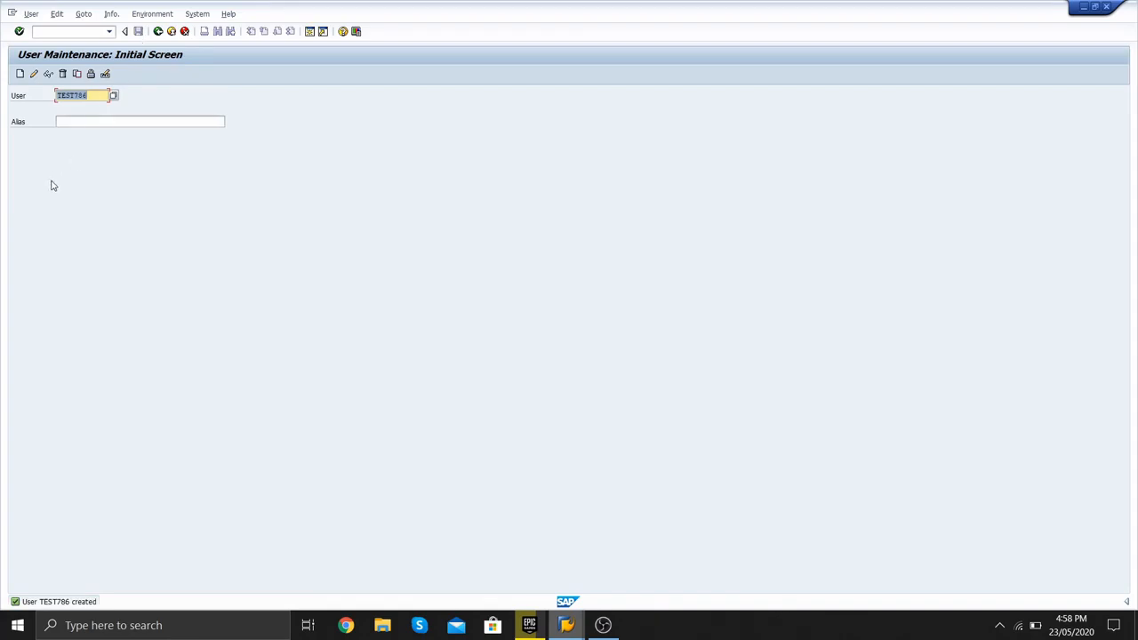
{"action": "left_click", "coordinate": [34, 74]}
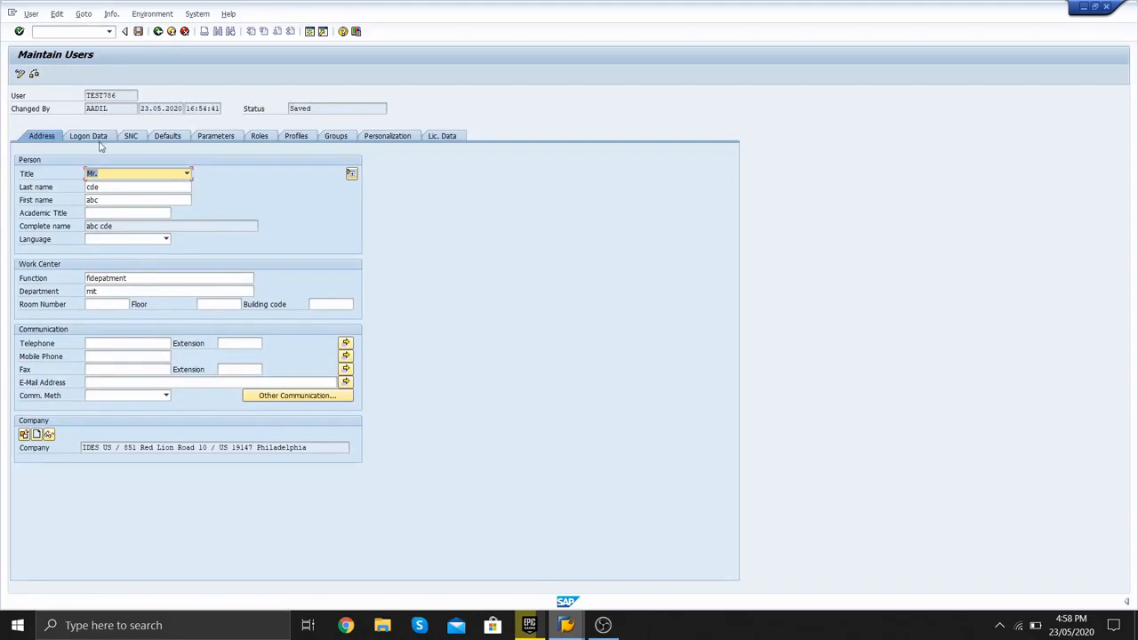
{"action": "left_click", "coordinate": [99, 137]}
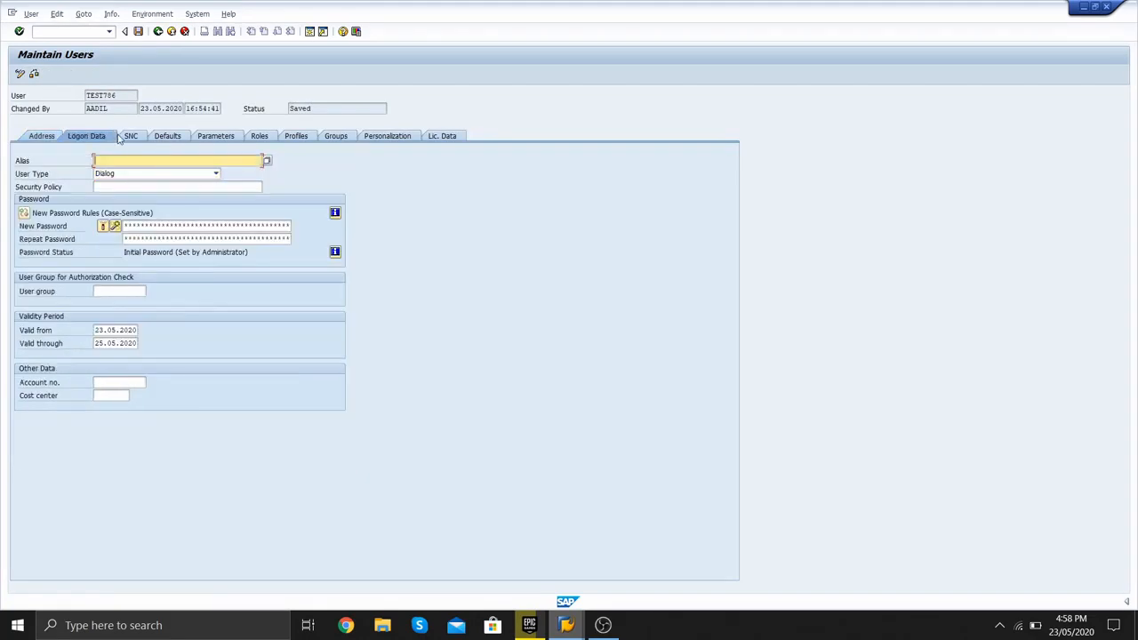
{"action": "left_click", "coordinate": [136, 344]}
{"action": "key", "text": "BackSpace"}
{"action": "key", "text": "BackSpace"}
{"action": "key", "text": "BackSpace"}
{"action": "key", "text": "BackSpace"}
{"action": "key", "text": "BackSpace"}
{"action": "key", "text": "BackSpace"}
{"action": "key", "text": "BackSpace"}
{"action": "key", "text": "BackSpace"}
{"action": "key", "text": "BackSpace"}
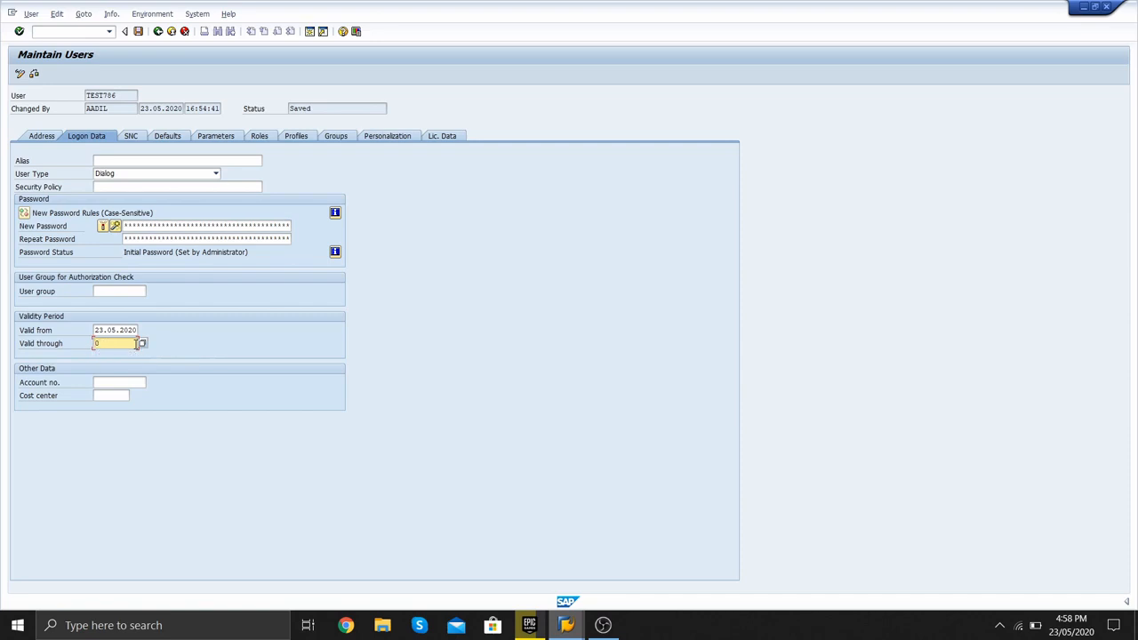
{"action": "key", "text": "BackSpace"}
{"action": "left_click", "coordinate": [138, 34]}
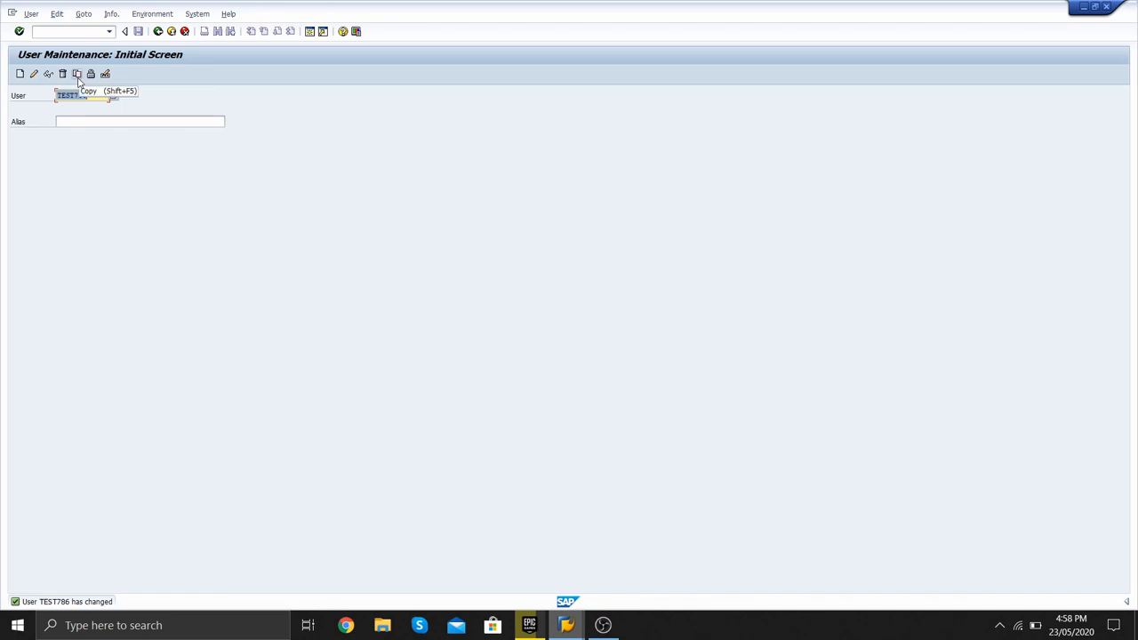
- Copy TEST786 to TEST787 including address data, set an initial password, and save
{"action": "left_click", "coordinate": [77, 74]}
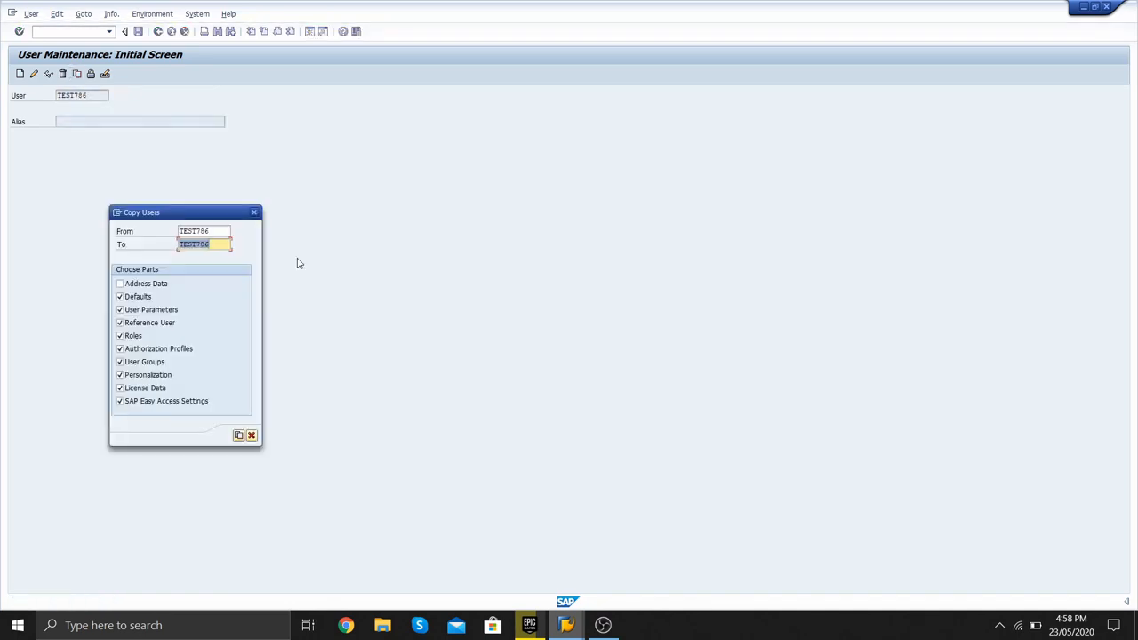
{"action": "key", "text": "End"}
{"action": "key", "text": "BackSpace"}
{"action": "left_click", "coordinate": [136, 285]}
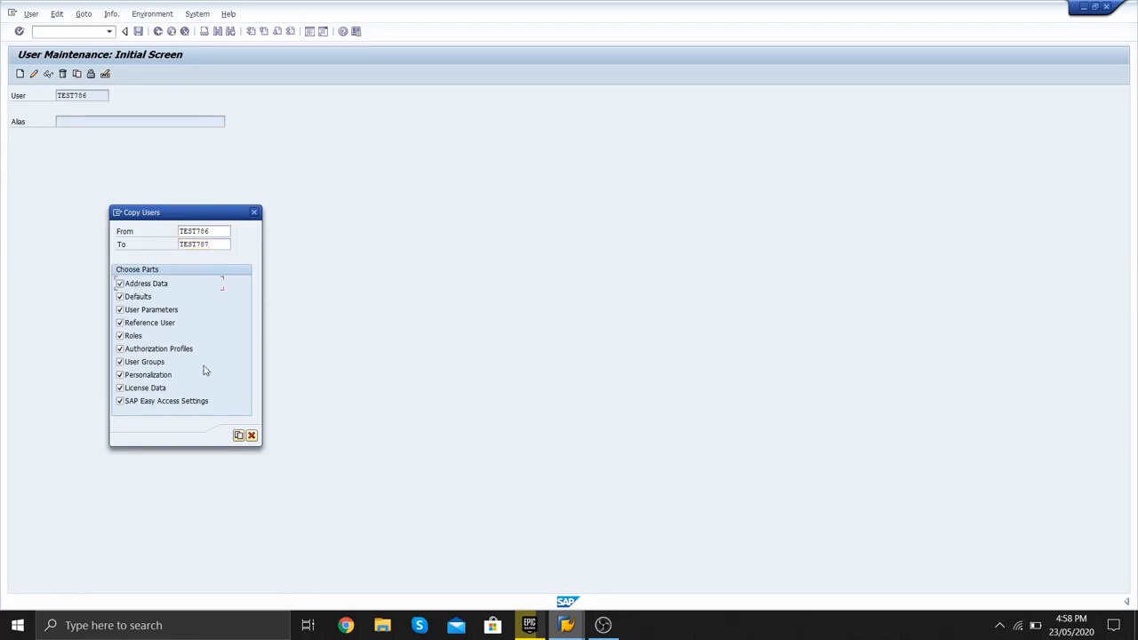
{"action": "left_click", "coordinate": [239, 436]}
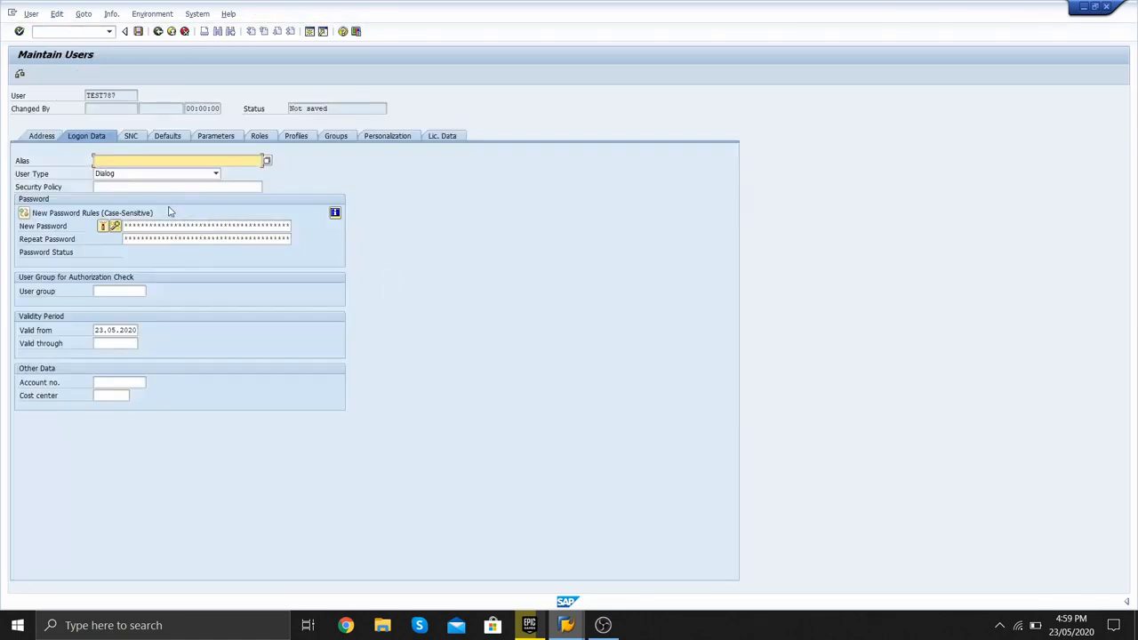
{"action": "left_click", "coordinate": [147, 227]}
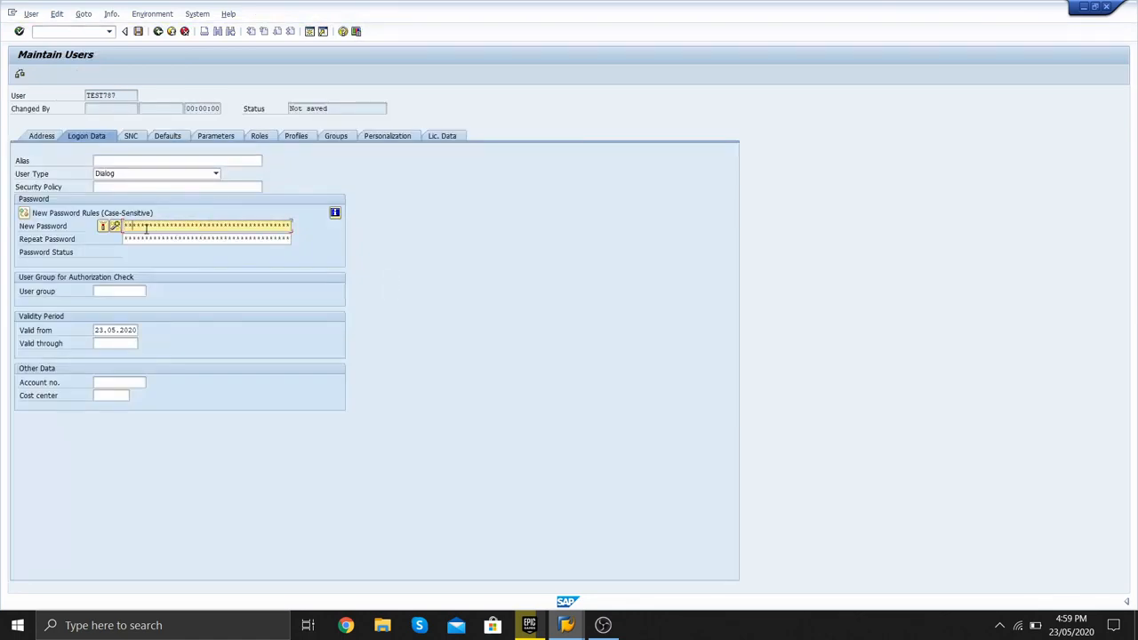
{"action": "key", "text": "Tab"}
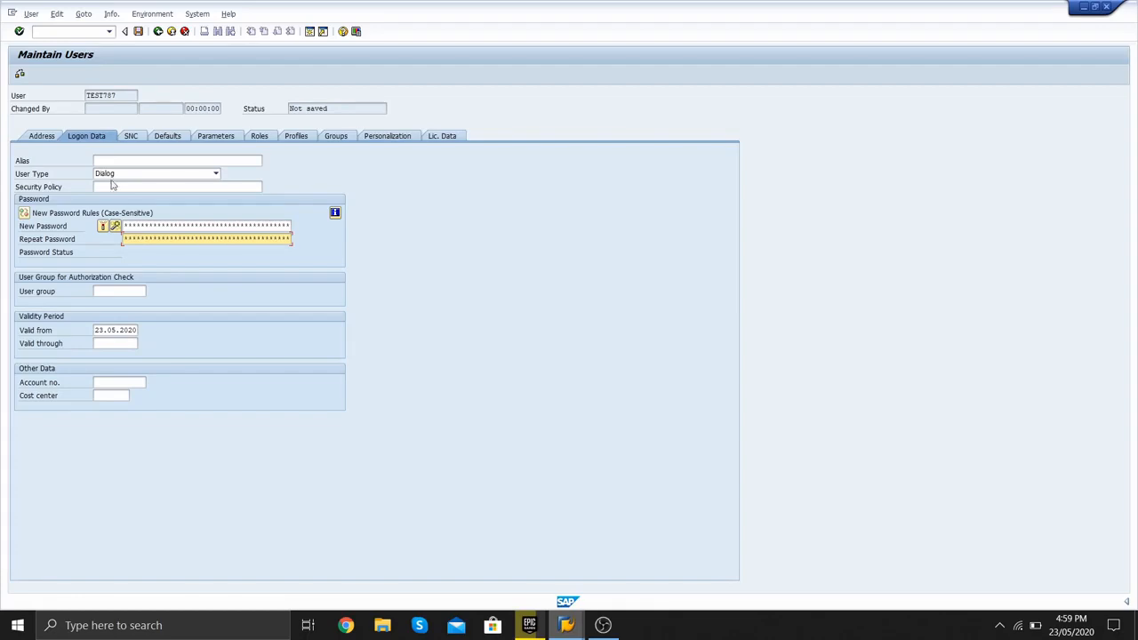
{"action": "left_click", "coordinate": [137, 31]}
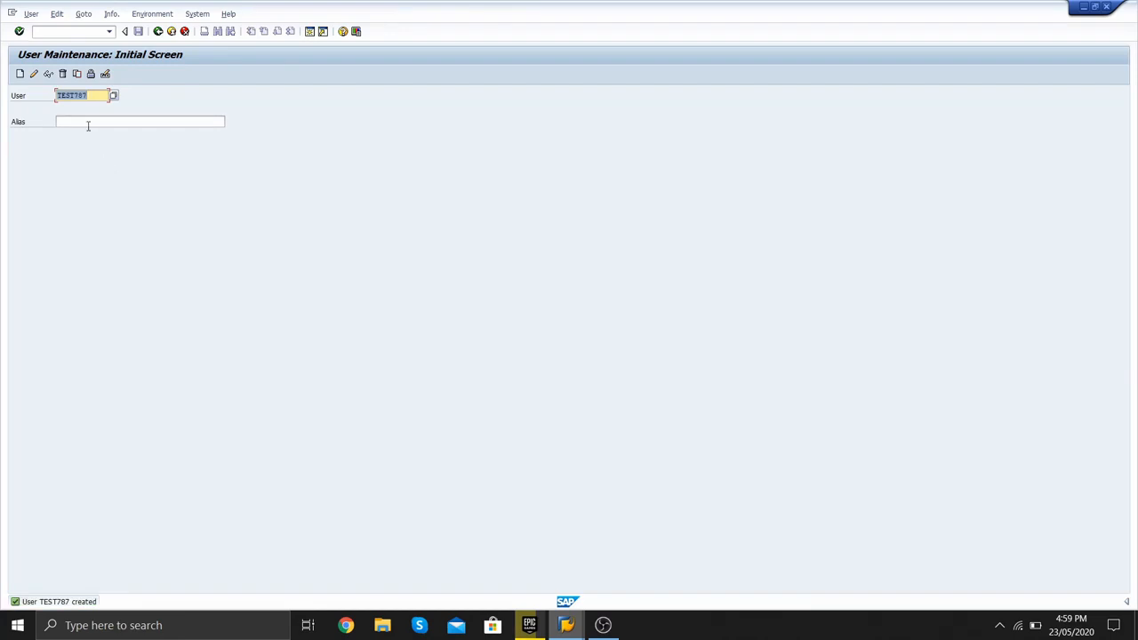
- Lock user TEST787
{"action": "left_click", "coordinate": [91, 74]}
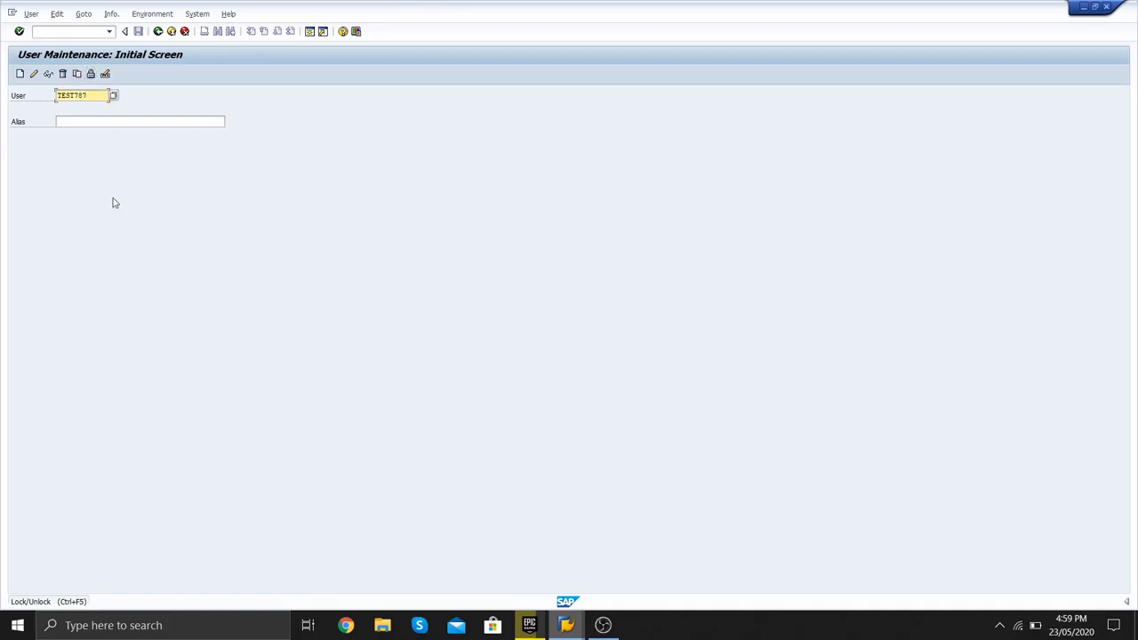
{"action": "left_click", "coordinate": [91, 75]}
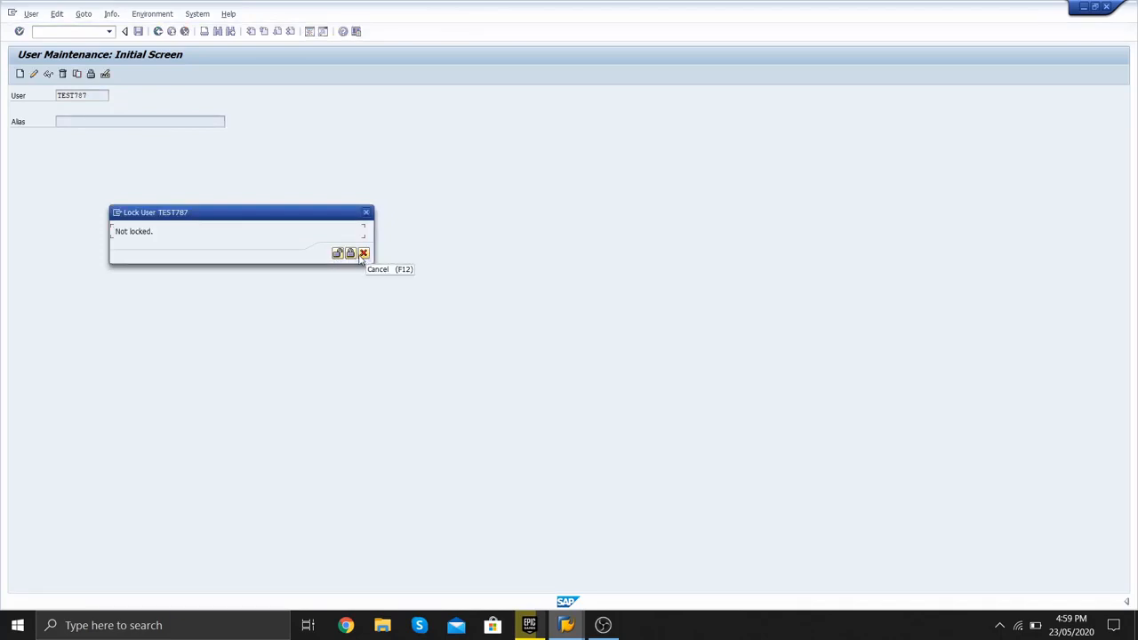
{"action": "left_click", "coordinate": [350, 254]}
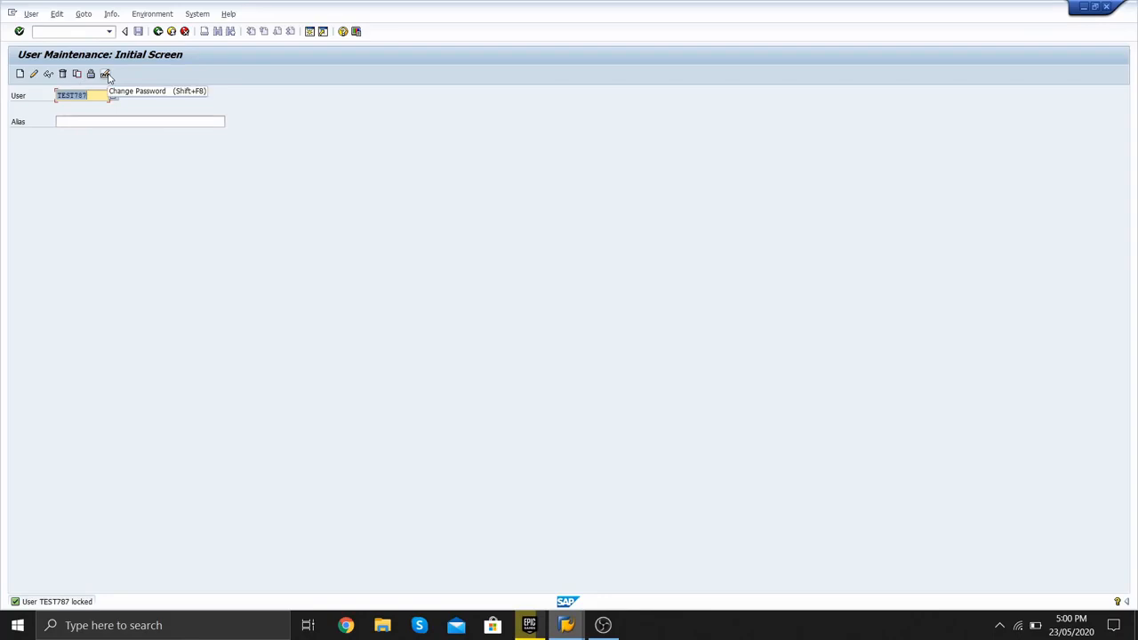
- Cancel the password change, exit user maintenance, minimize SAP and stop the screen recording
{"action": "left_click", "coordinate": [106, 75]}
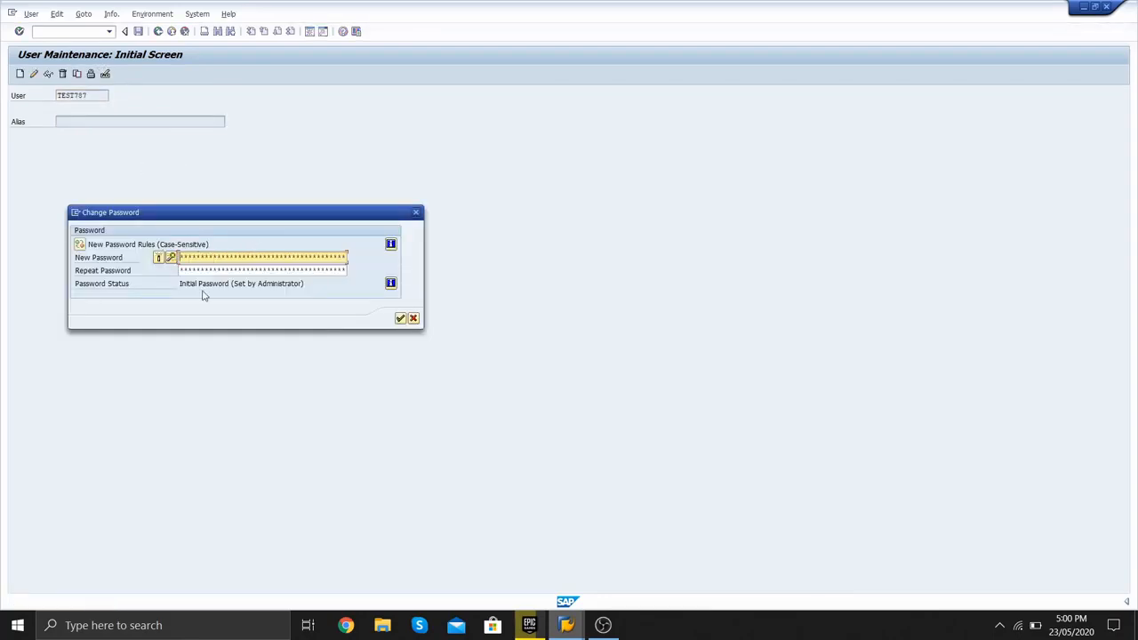
{"action": "left_click", "coordinate": [414, 320]}
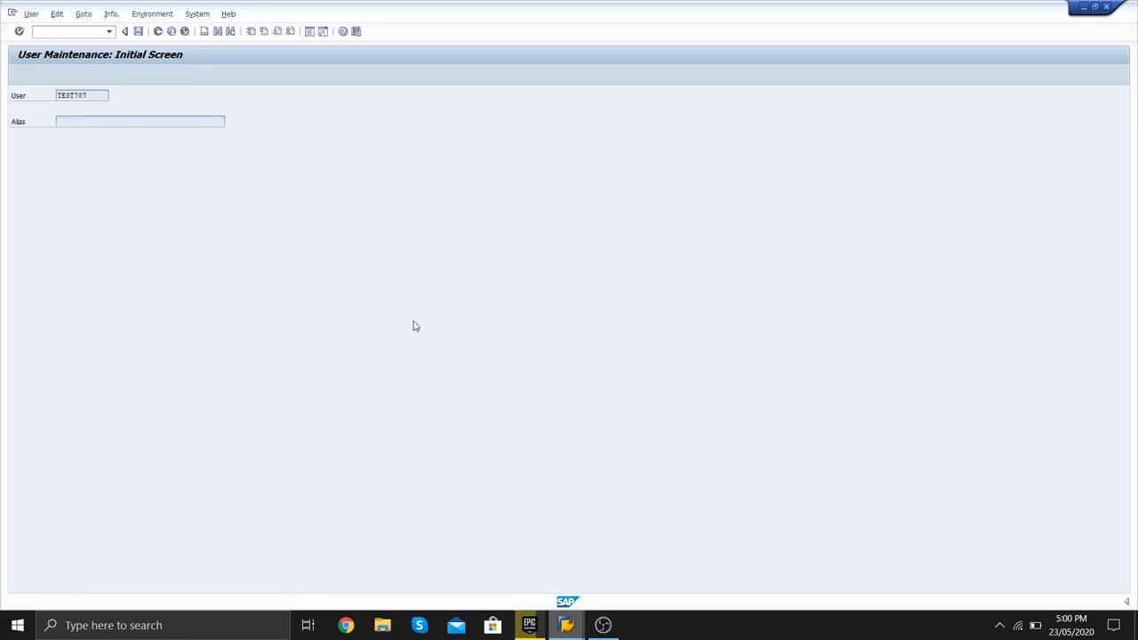
{"action": "left_click", "coordinate": [158, 32]}
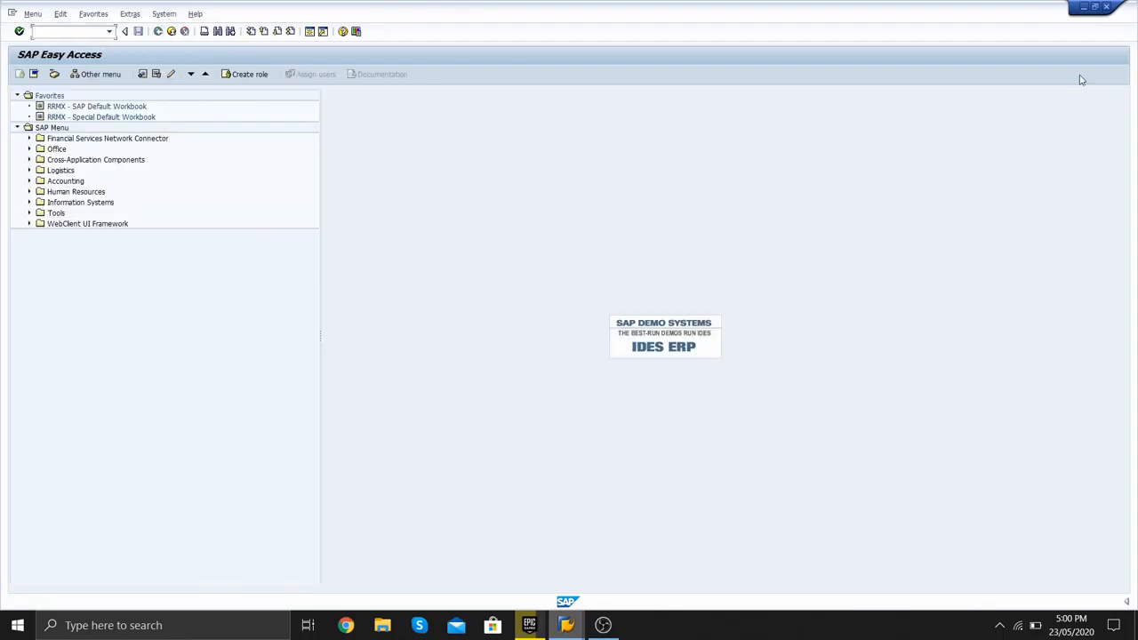
{"action": "left_click", "coordinate": [1084, 7]}
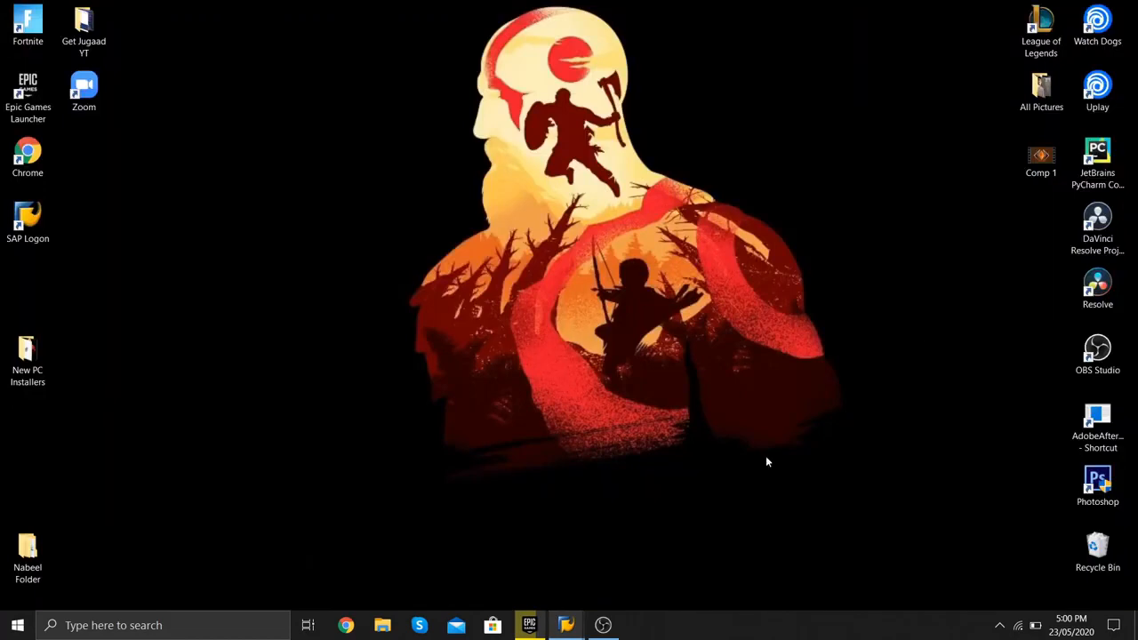
{"action": "left_click", "coordinate": [614, 625]}
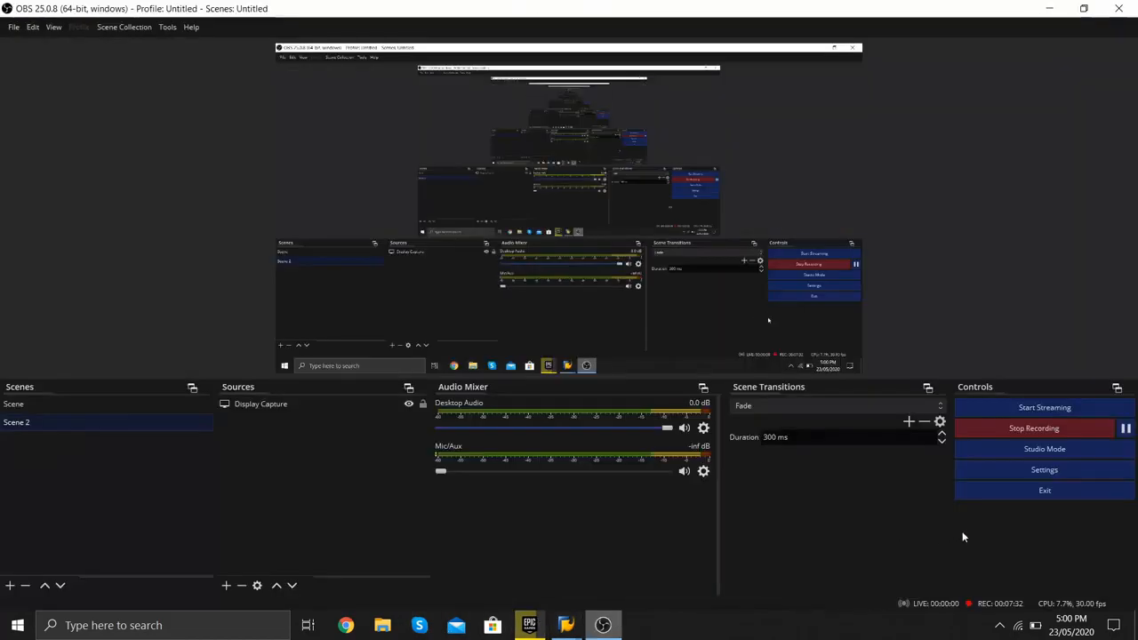
{"action": "left_click", "coordinate": [1023, 432]}
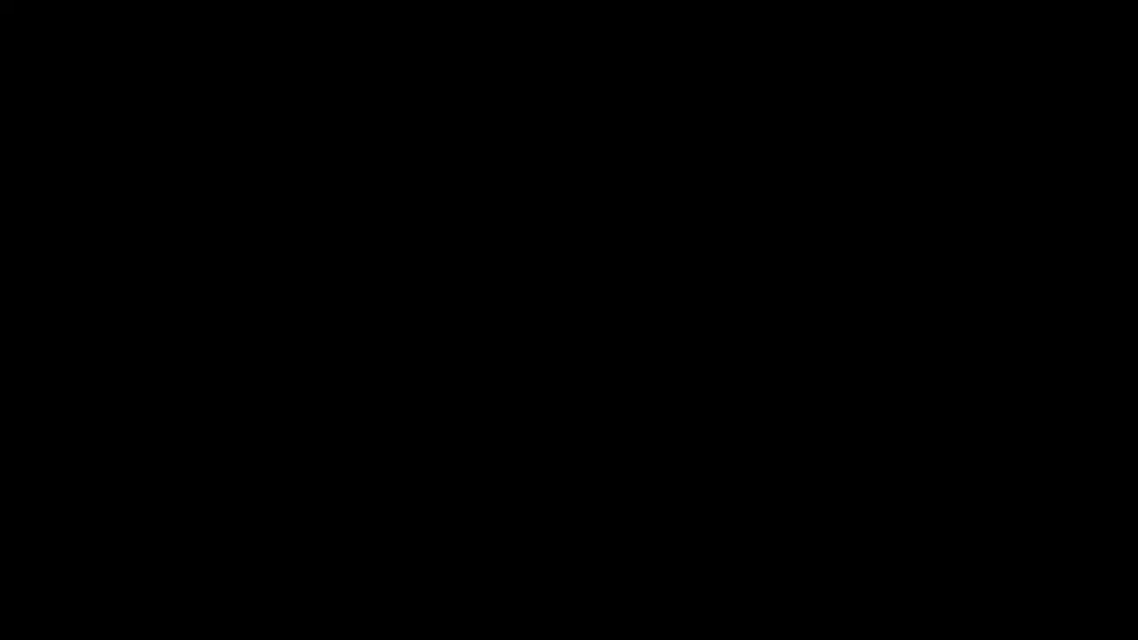